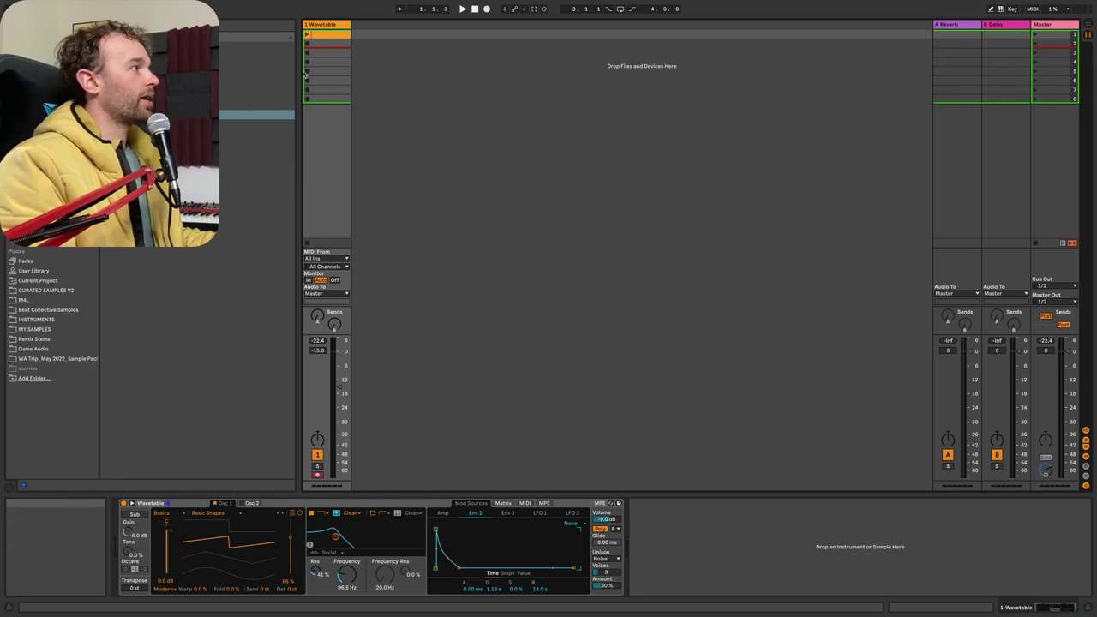
- View the first clip's notes, then return to Wavetable's Poly 8 voices with Noise unison at 30%
{"action": "double_click", "coordinate": [330, 36]}
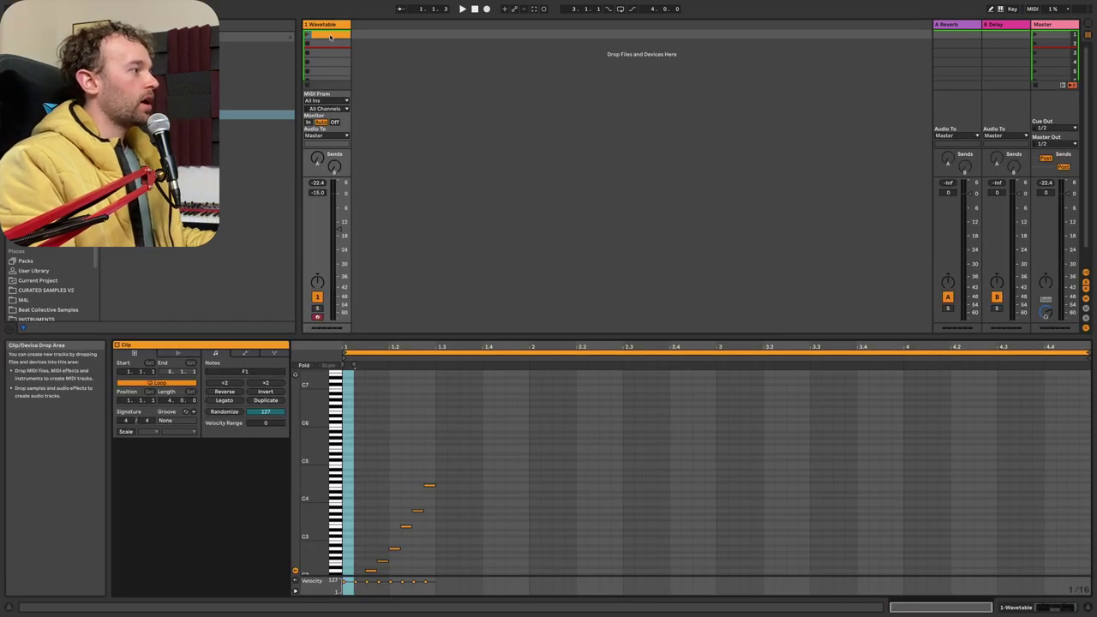
{"action": "scroll", "coordinate": [365, 515], "scroll_direction": "down", "scroll_amount": 3}
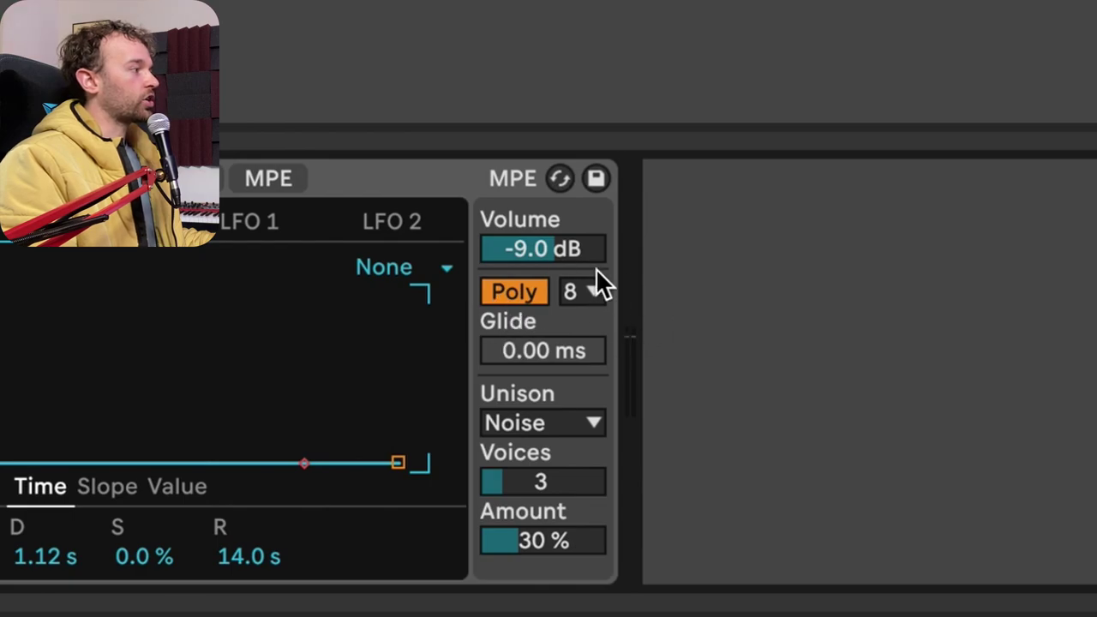
{"action": "left_click", "coordinate": [534, 297]}
{"action": "left_click", "coordinate": [534, 297]}
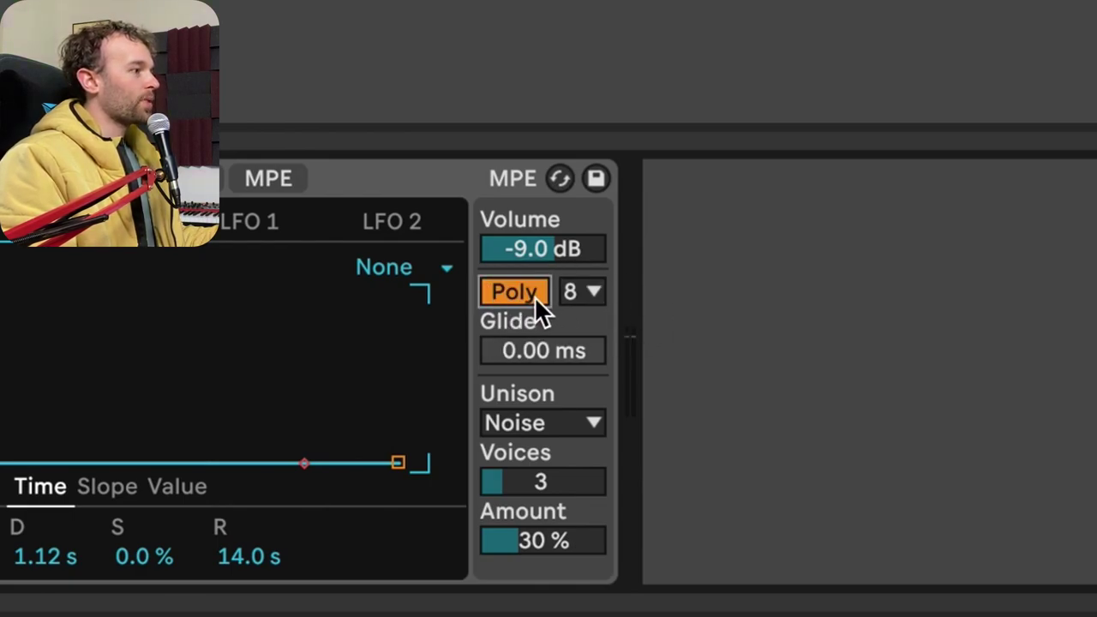
{"action": "left_click", "coordinate": [589, 291]}
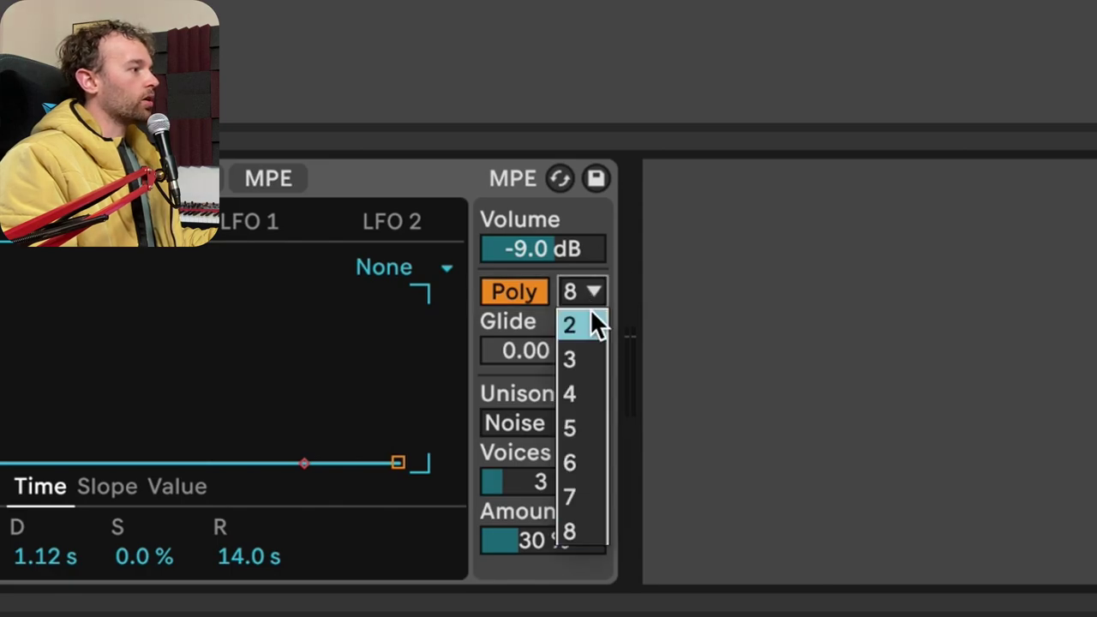
{"action": "left_click", "coordinate": [490, 275]}
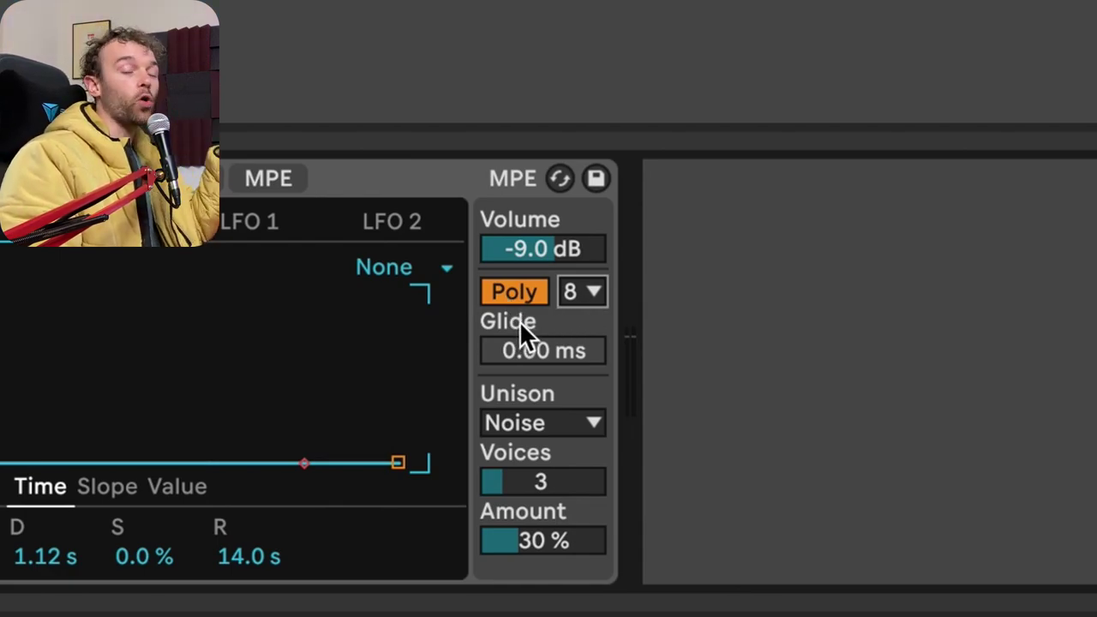
{"action": "left_click", "coordinate": [593, 294]}
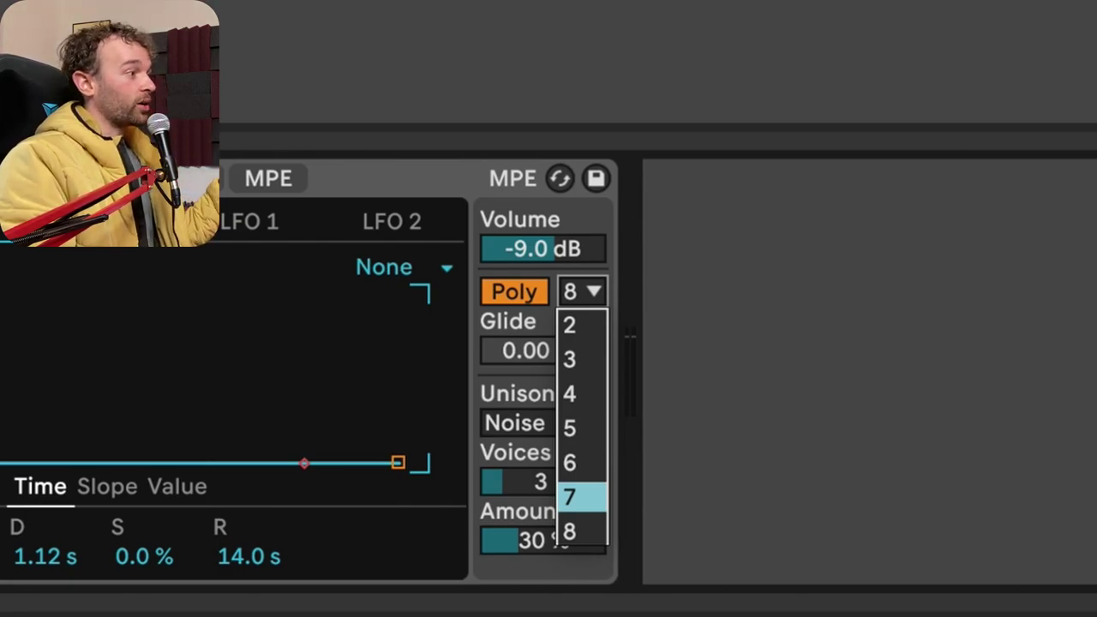
{"action": "left_click", "coordinate": [339, 219]}
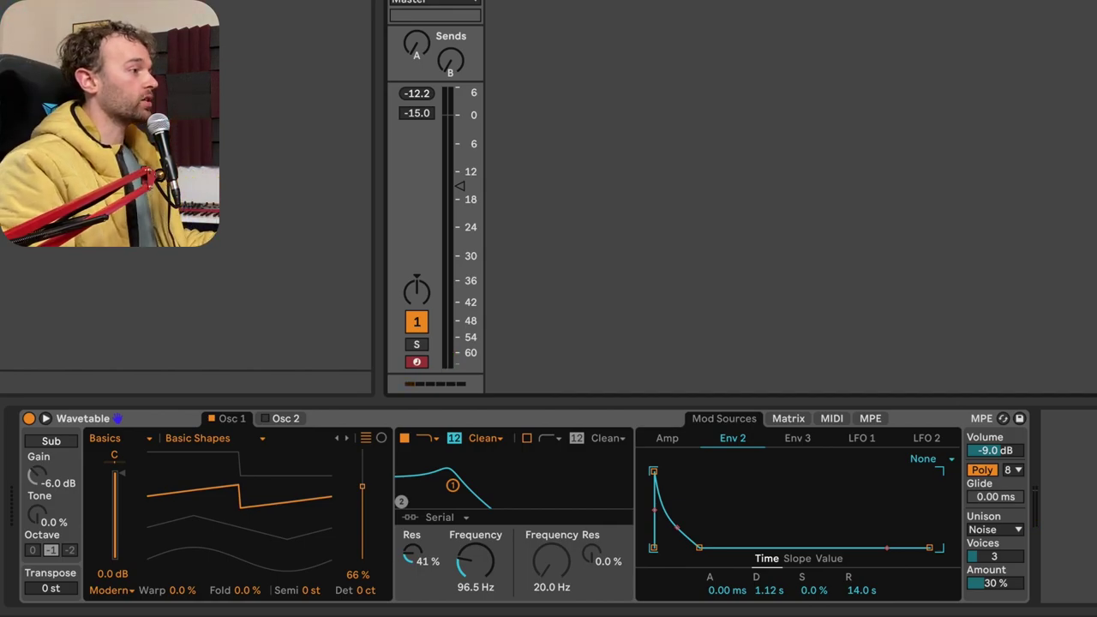
- Try Wavetable polyphony at 2 and then 4 voices before restoring it to 8
{"action": "left_click", "coordinate": [1013, 470]}
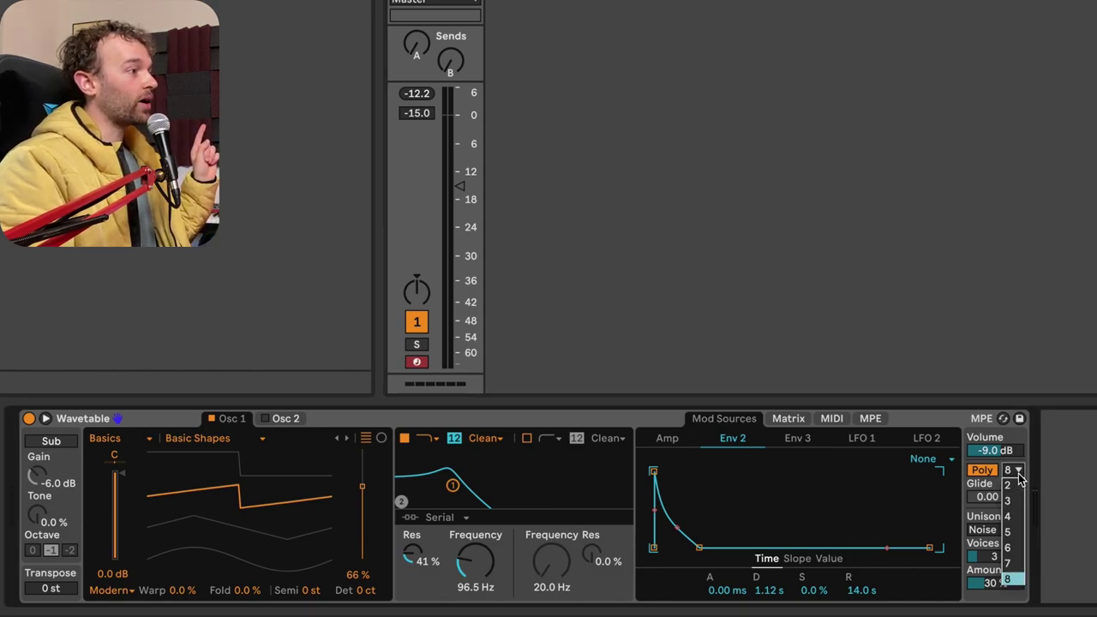
{"action": "left_click", "coordinate": [1017, 491]}
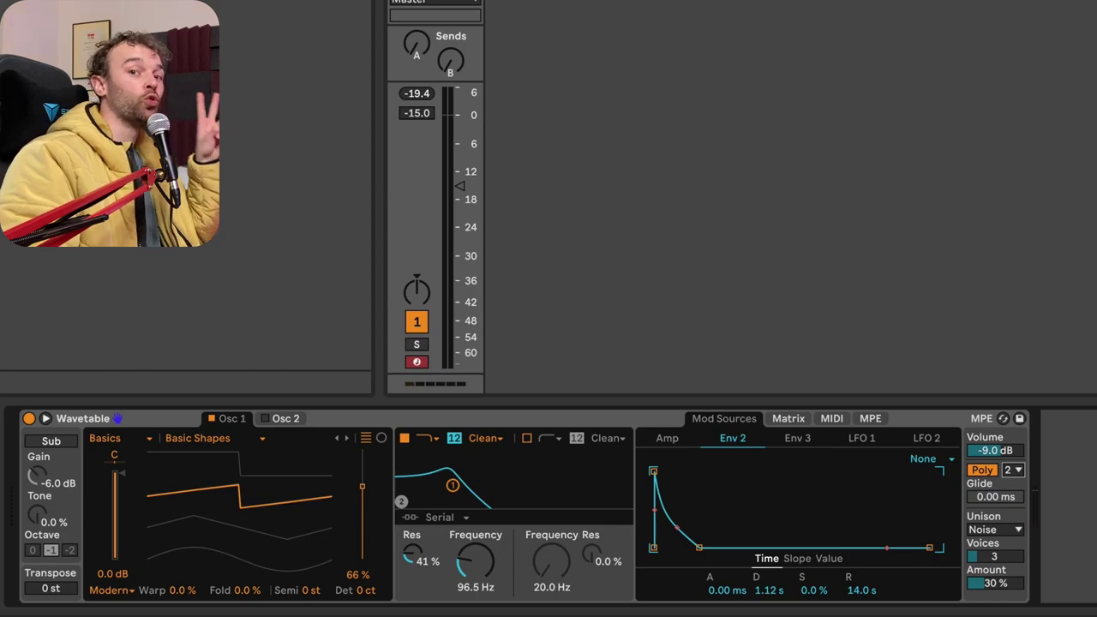
{"action": "left_click", "coordinate": [1013, 470]}
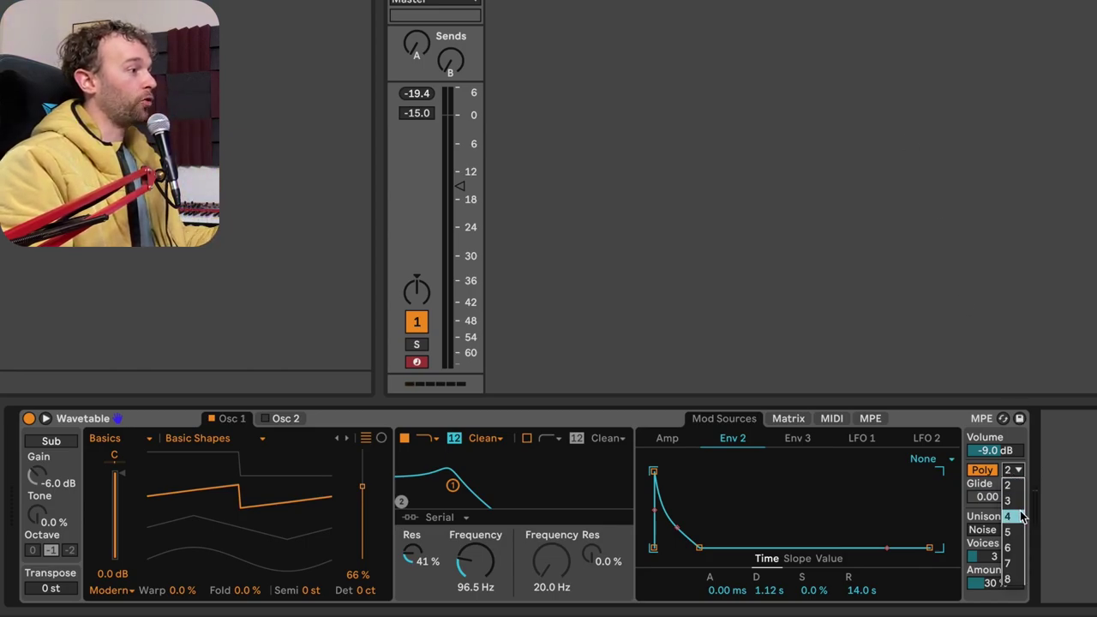
{"action": "left_click", "coordinate": [1022, 516]}
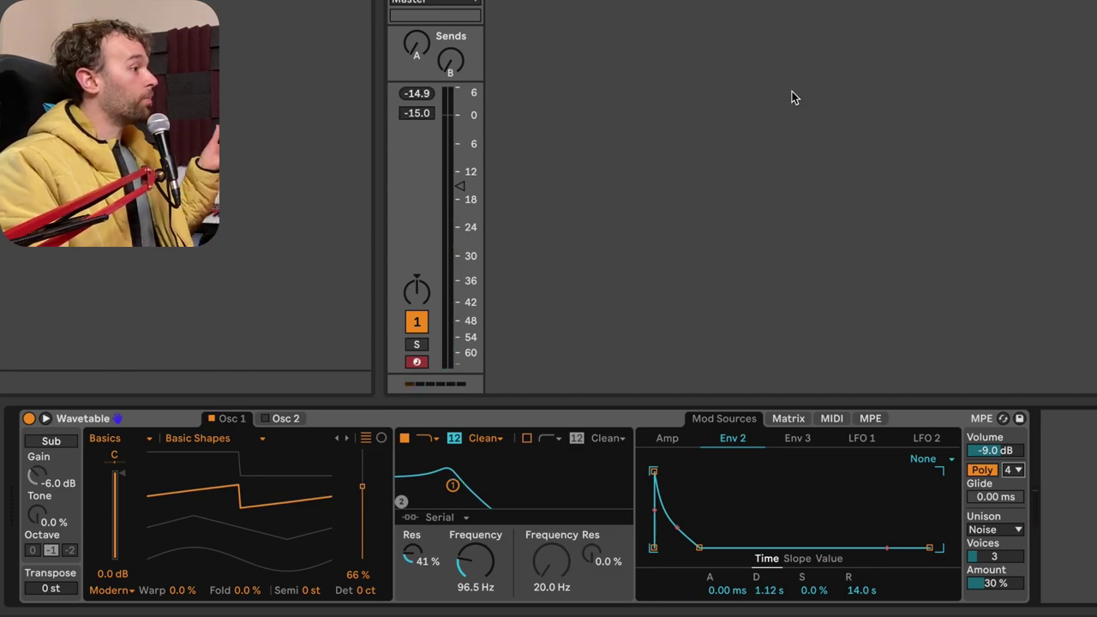
{"action": "left_click", "coordinate": [1013, 470]}
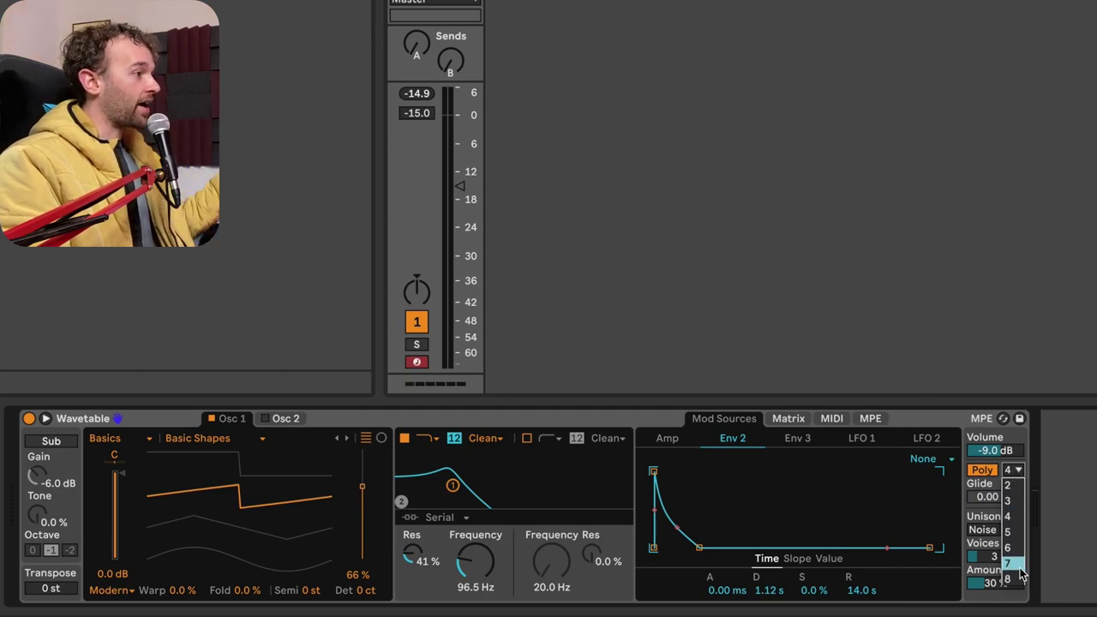
{"action": "left_click", "coordinate": [1023, 583]}
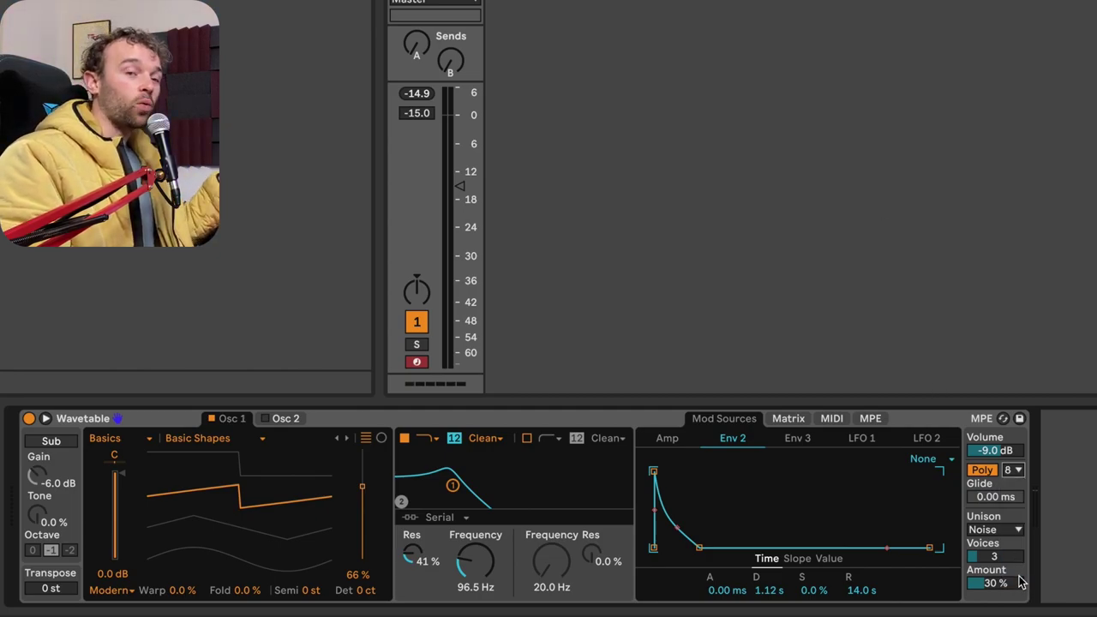
{"action": "left_click", "coordinate": [1020, 579]}
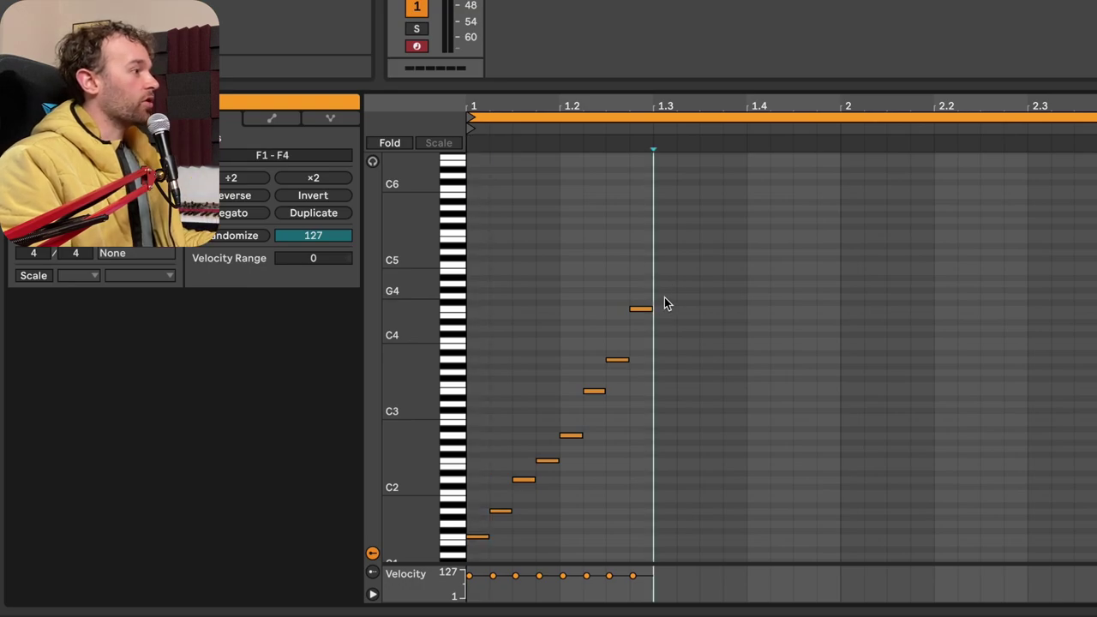
- Add a G4 note at beat 1.3 in the piano roll, then return to the Wavetable device
{"action": "double_click", "coordinate": [664, 297]}
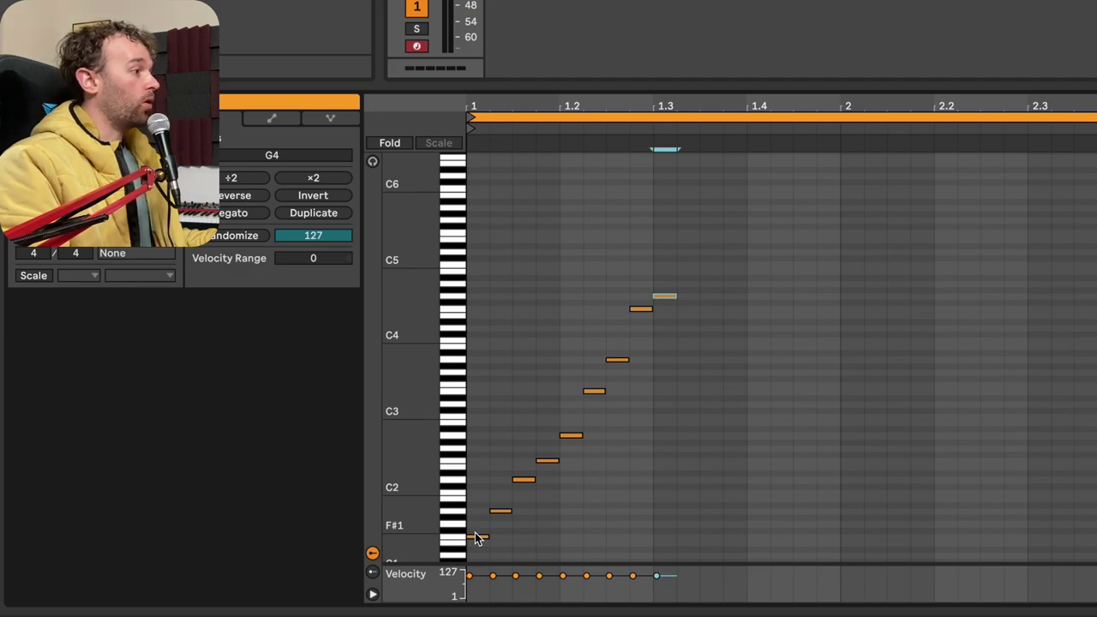
{"action": "key", "text": "shift+Tab"}
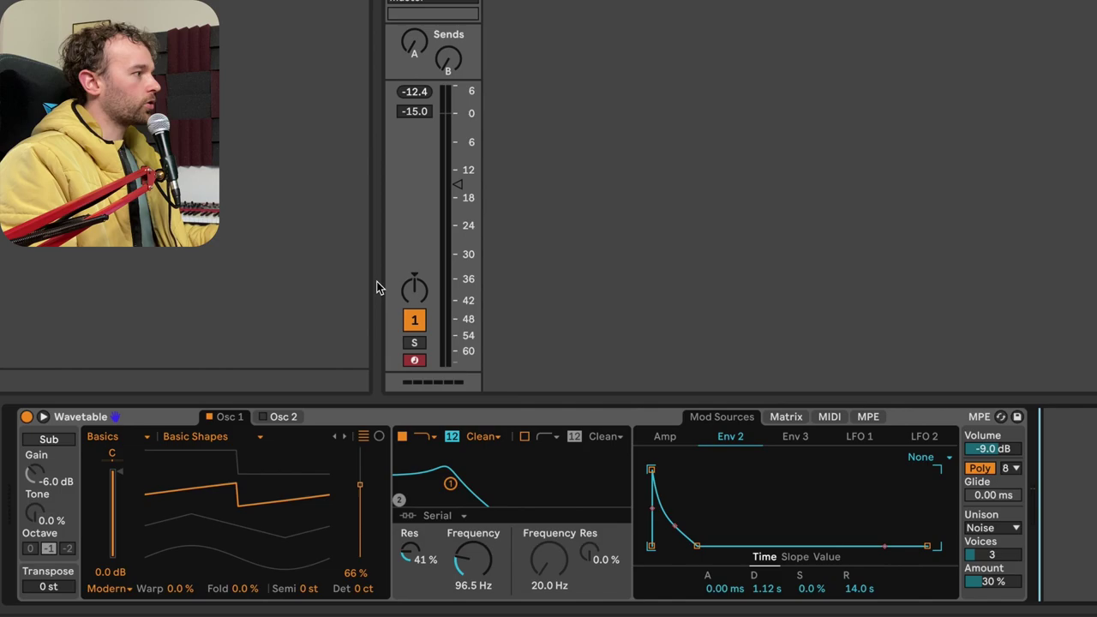
- Group Wavetable into an Instrument Rack and show its chain's C-2 to C8 key zone
{"action": "right_click", "coordinate": [383, 408]}
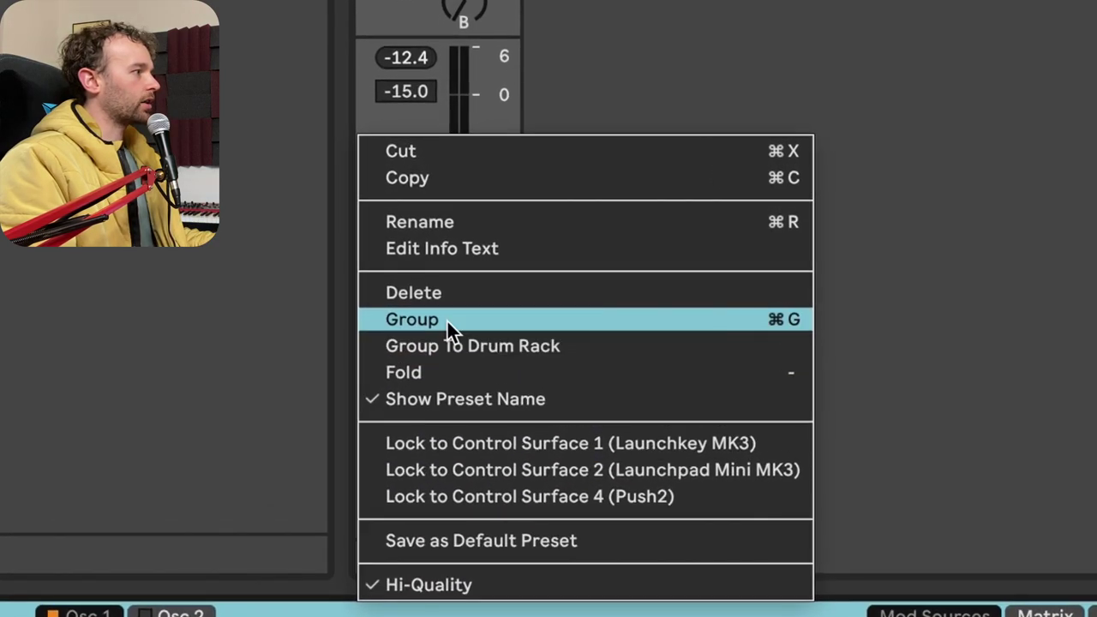
{"action": "left_click", "coordinate": [447, 319]}
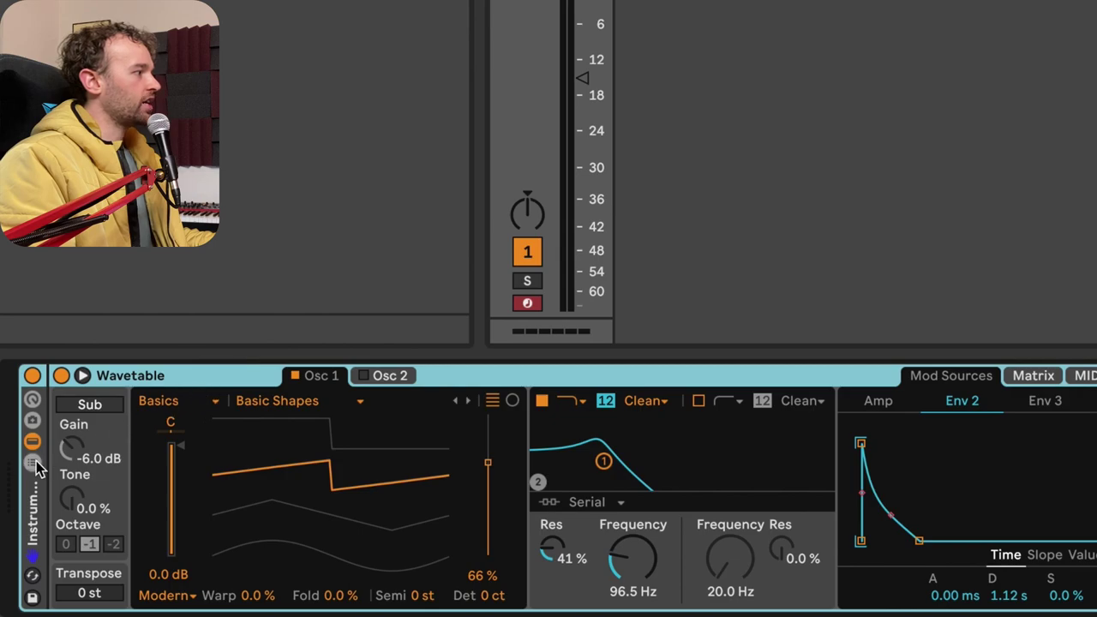
{"action": "left_click", "coordinate": [32, 465]}
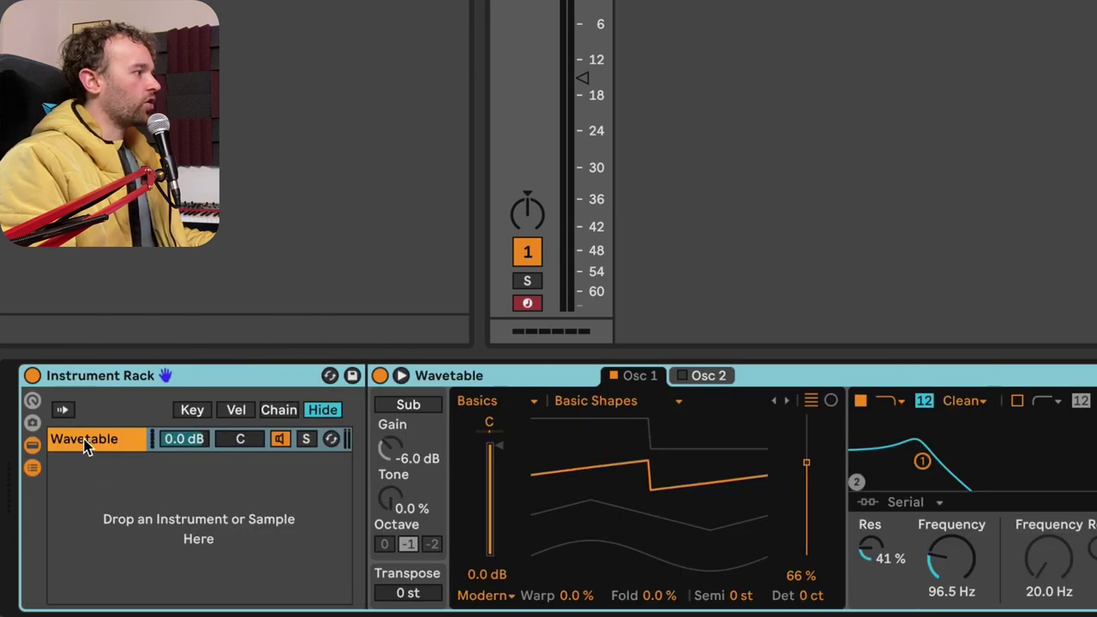
{"action": "left_click", "coordinate": [192, 411]}
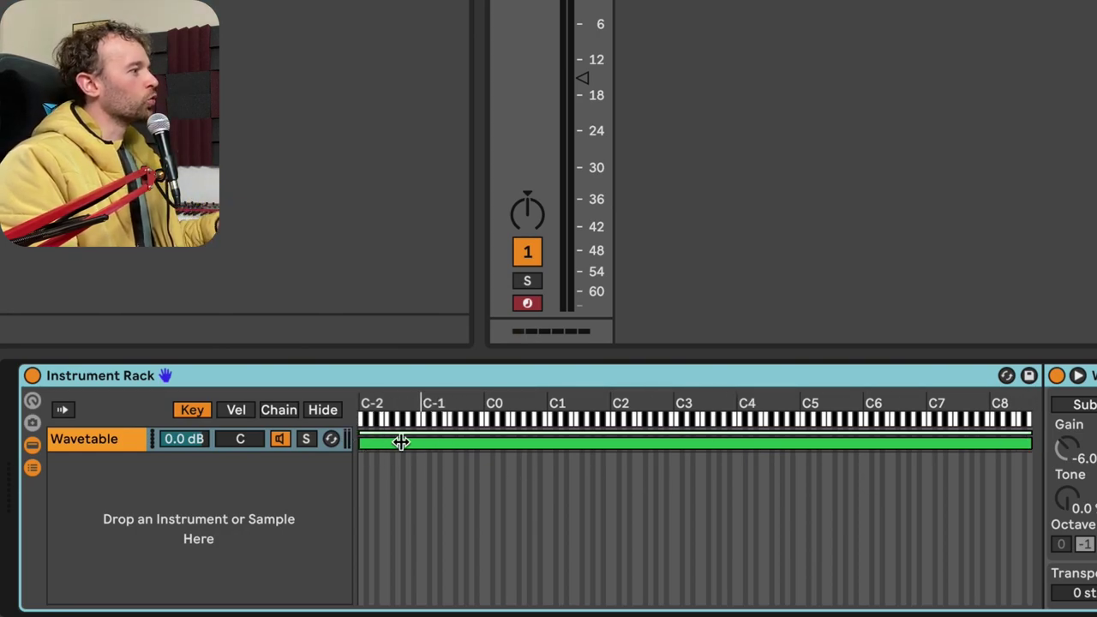
- Drag the Wavetable chain's key zone edges in to span C-1 through about G-1
{"action": "left_click_drag", "start_coordinate": [363, 441], "coordinate": [421, 441]}
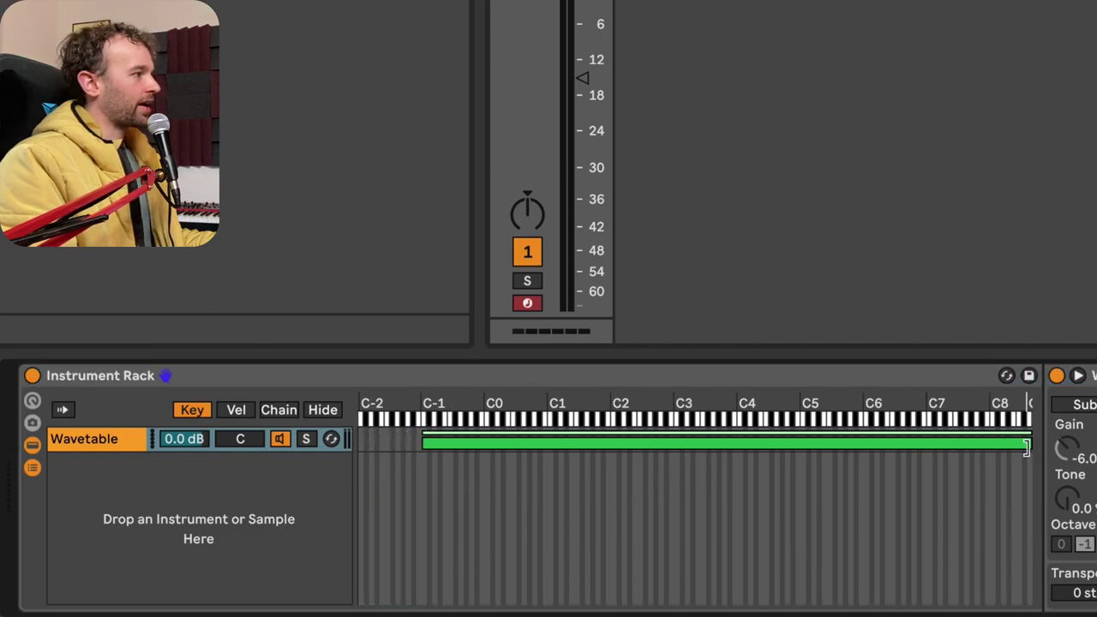
{"action": "mouse_move", "coordinate": [1028, 441]}
{"action": "left_mouse_down"}
{"action": "mouse_move", "coordinate": [429, 458]}
{"action": "mouse_move", "coordinate": [431, 448]}
{"action": "mouse_move", "coordinate": [455, 457]}
{"action": "mouse_move", "coordinate": [459, 447]}
{"action": "left_mouse_up"}
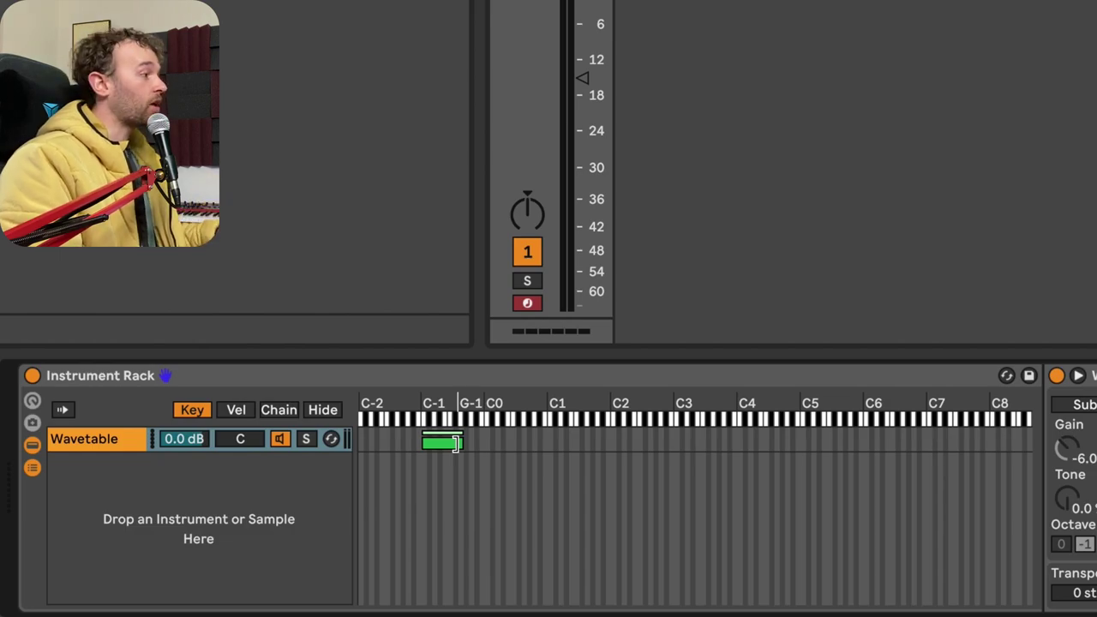
- Duplicate the Wavetable chain repeatedly, moving each copy's key zone just above the previous one
{"action": "left_click", "coordinate": [108, 446]}
{"action": "right_click", "coordinate": [109, 442]}
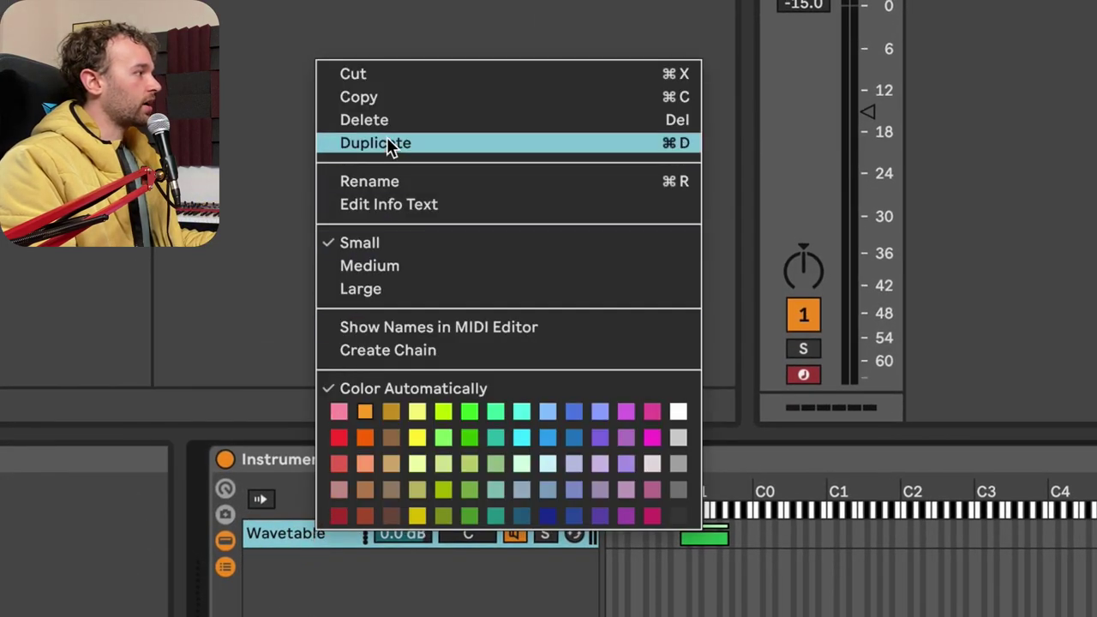
{"action": "left_click", "coordinate": [388, 142]}
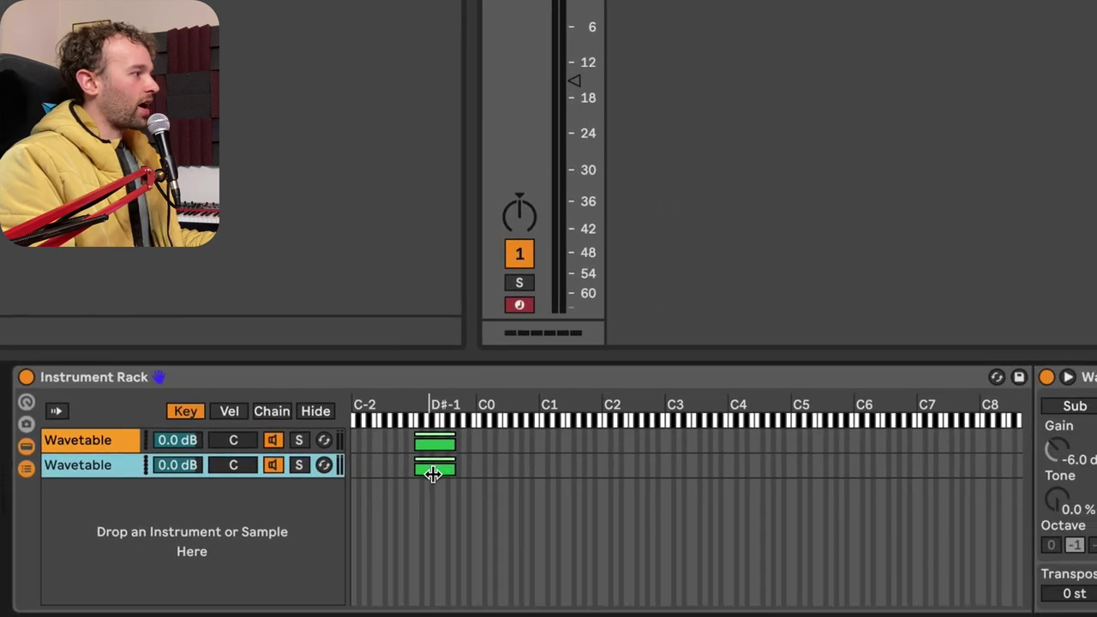
{"action": "left_click_drag", "start_coordinate": [436, 466], "coordinate": [478, 465]}
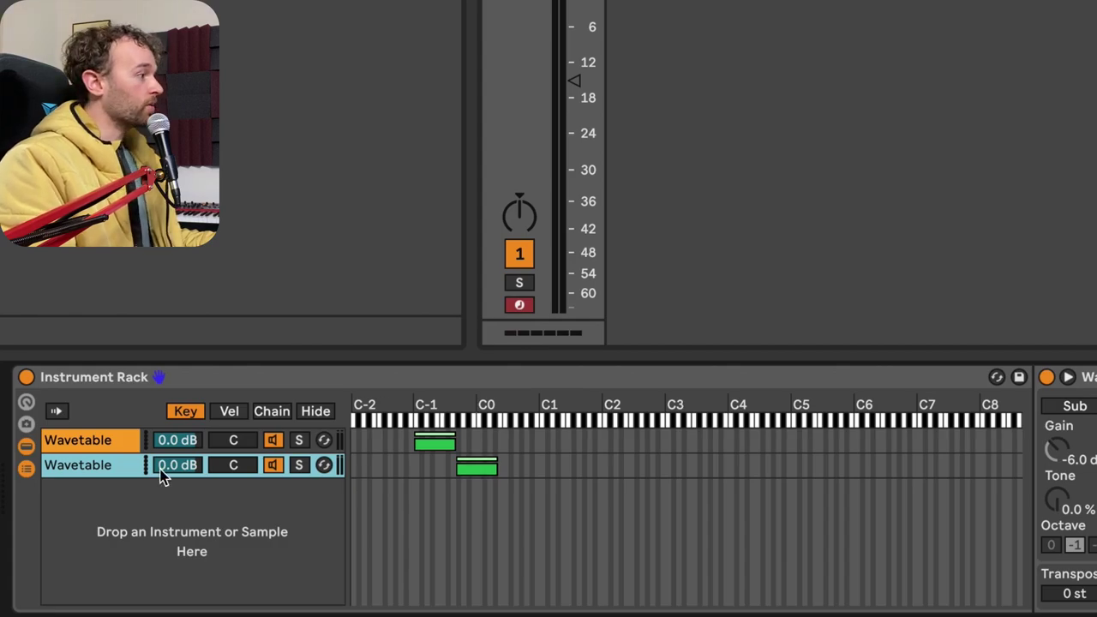
{"action": "key", "text": "super+d"}
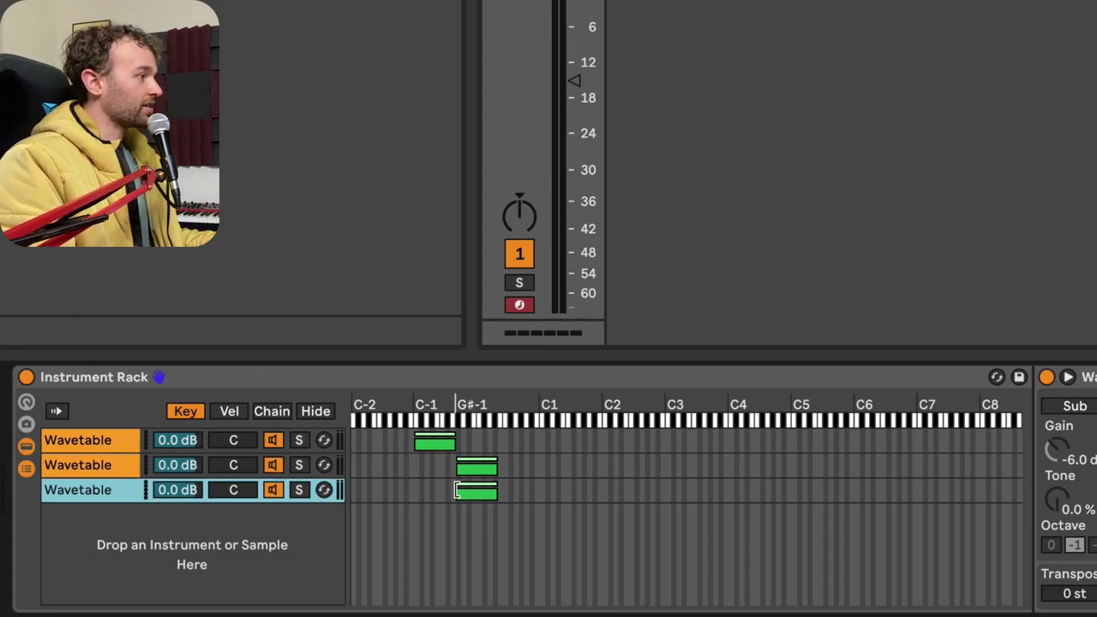
{"action": "left_click_drag", "start_coordinate": [480, 490], "coordinate": [607, 539]}
{"action": "key", "text": "super+d"}
{"action": "key", "text": "super+d"}
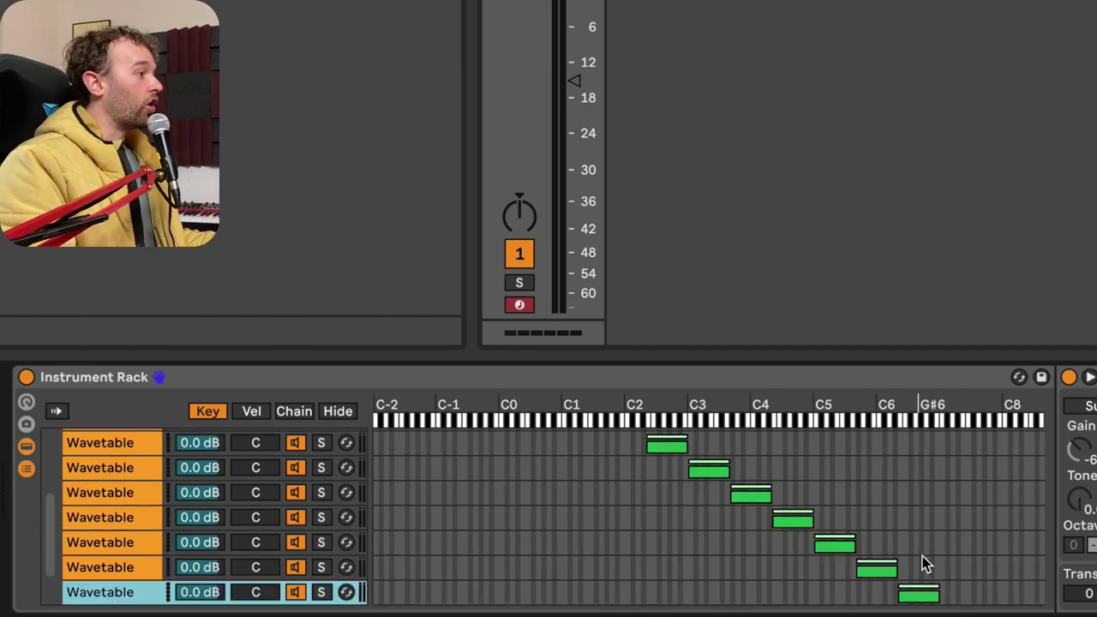
{"action": "scroll", "coordinate": [922, 557], "scroll_direction": "up", "scroll_amount": 5}
{"action": "scroll", "coordinate": [922, 556], "scroll_direction": "down", "scroll_amount": 1}
{"action": "scroll", "coordinate": [922, 556], "scroll_direction": "up", "scroll_amount": 1}
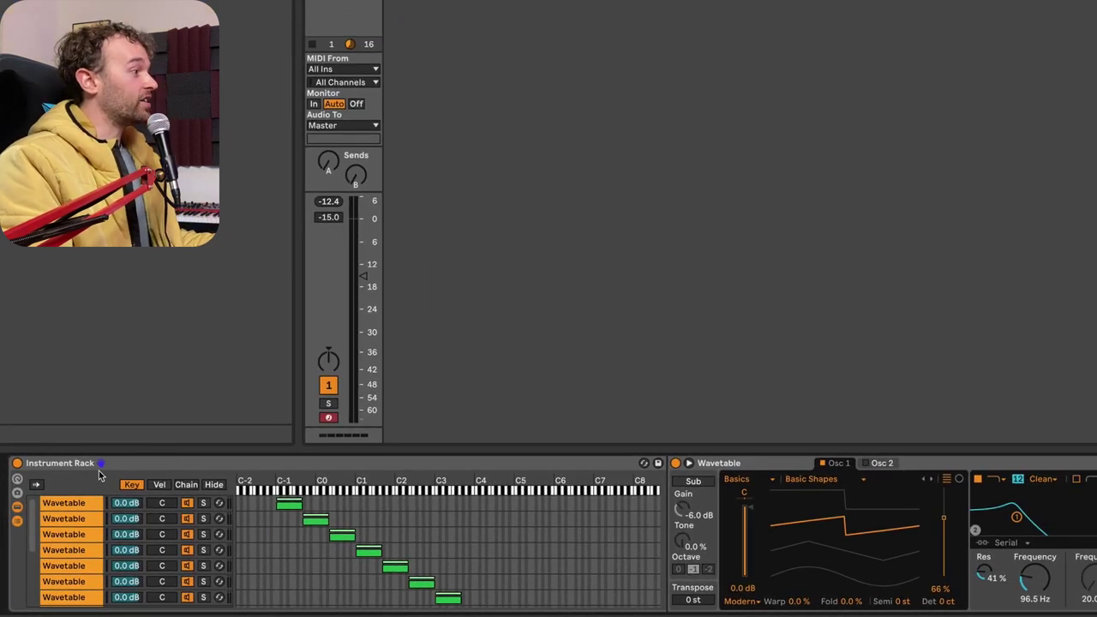
- Select each of the six chains to check their staggered key zones reaching about C7
{"action": "left_click", "coordinate": [49, 504]}
{"action": "left_click", "coordinate": [68, 518]}
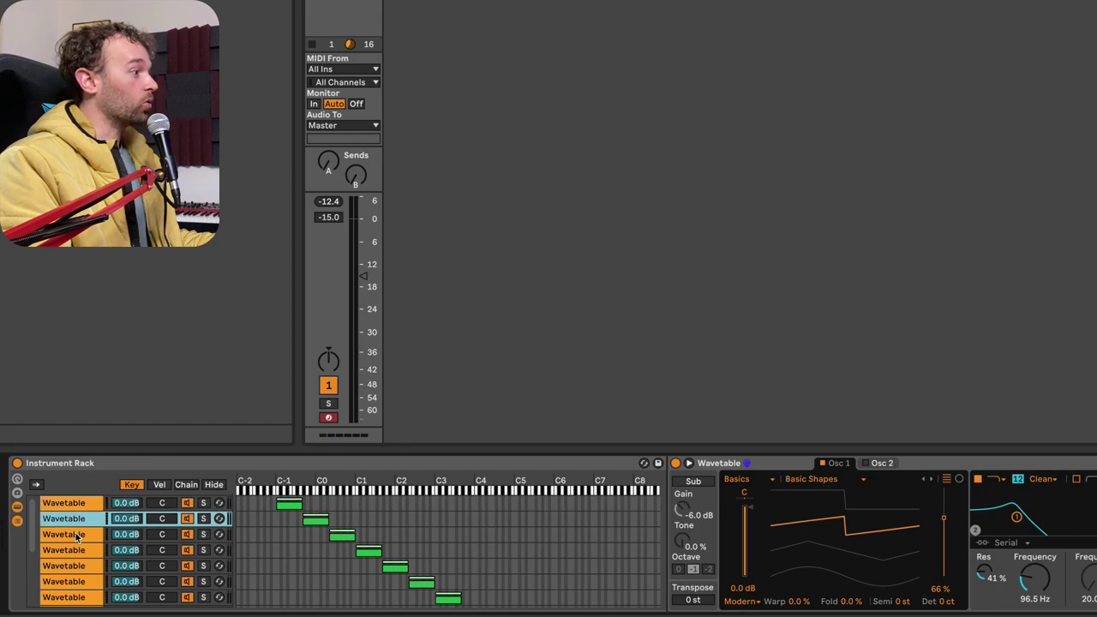
{"action": "left_click", "coordinate": [76, 534]}
{"action": "left_click", "coordinate": [81, 549]}
{"action": "left_click", "coordinate": [80, 566]}
{"action": "left_click", "coordinate": [81, 581]}
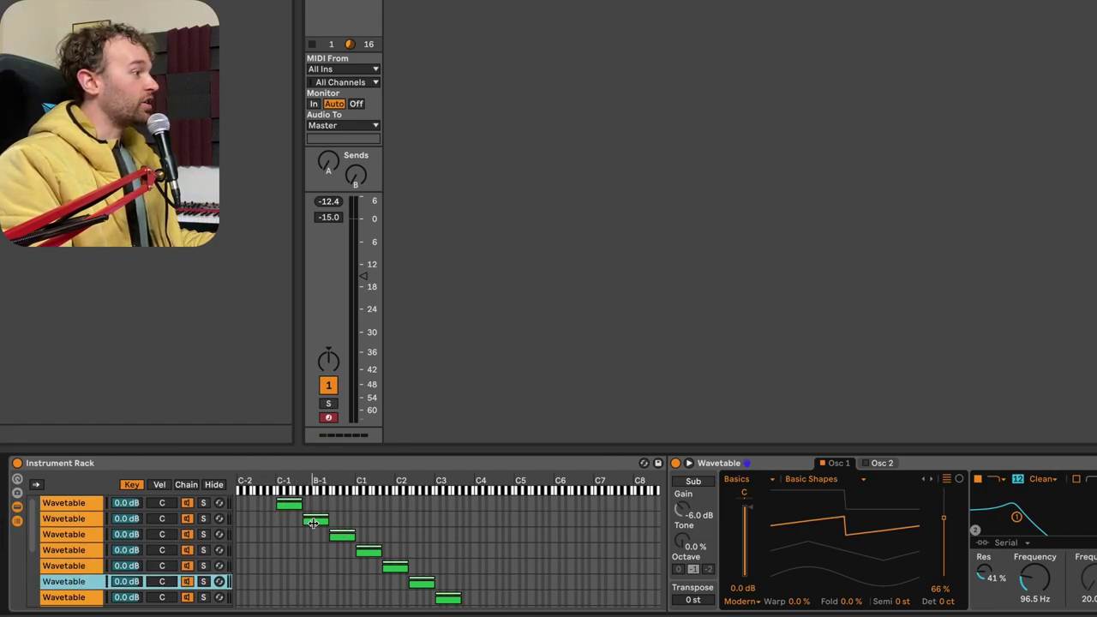
{"action": "scroll", "coordinate": [433, 554], "scroll_direction": "down", "scroll_amount": 1}
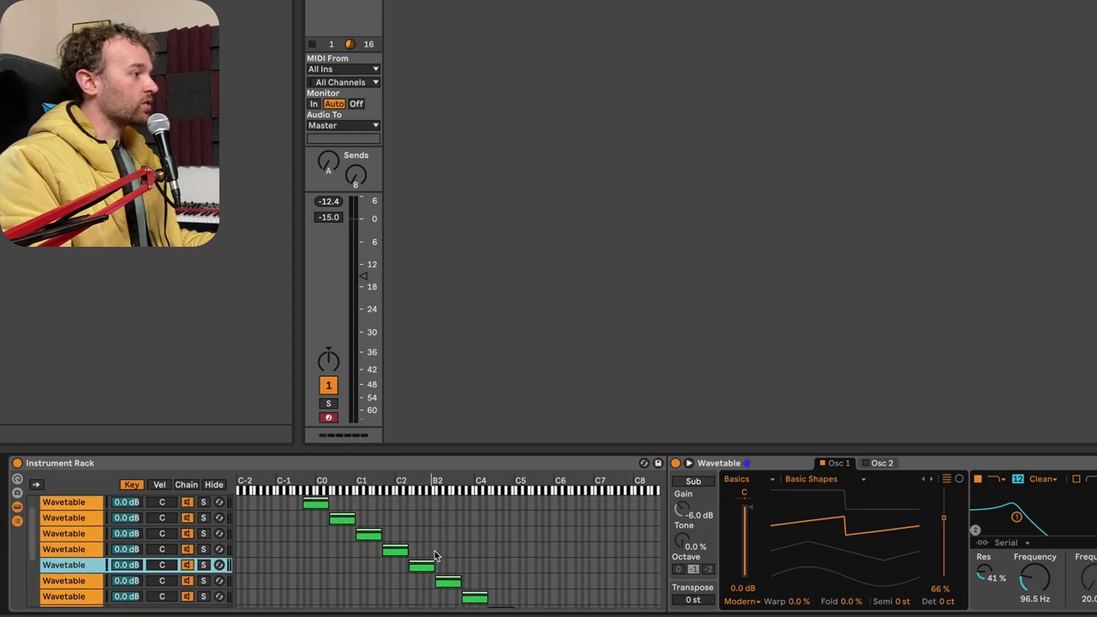
{"action": "scroll", "coordinate": [435, 551], "scroll_direction": "down", "scroll_amount": 6}
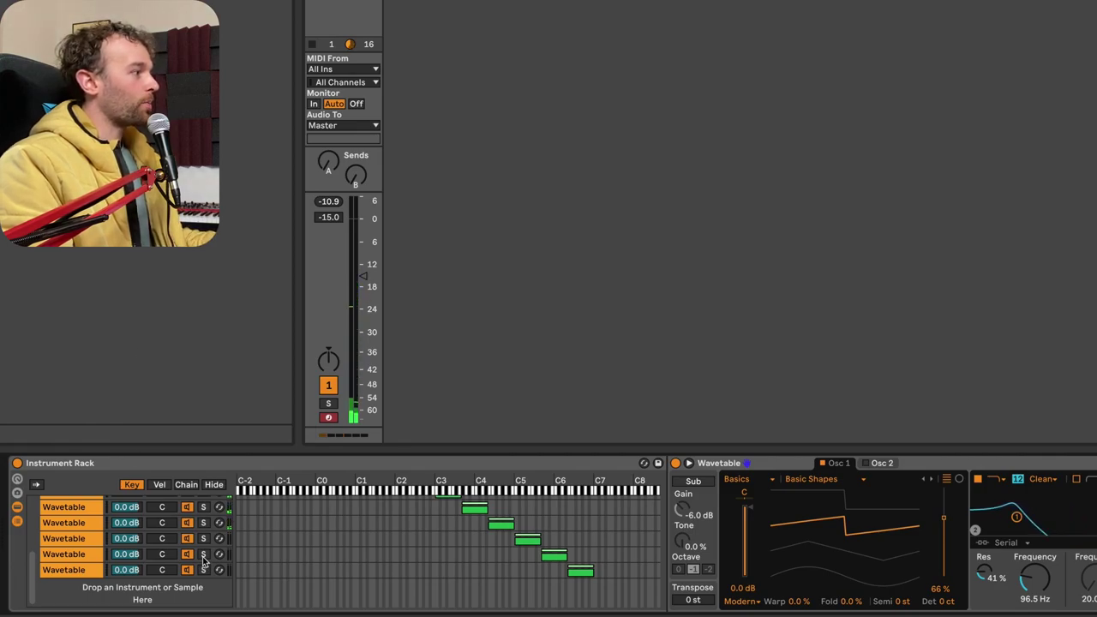
{"action": "scroll", "coordinate": [203, 561], "scroll_direction": "up", "scroll_amount": 3}
{"action": "scroll", "coordinate": [203, 561], "scroll_direction": "up", "scroll_amount": 3}
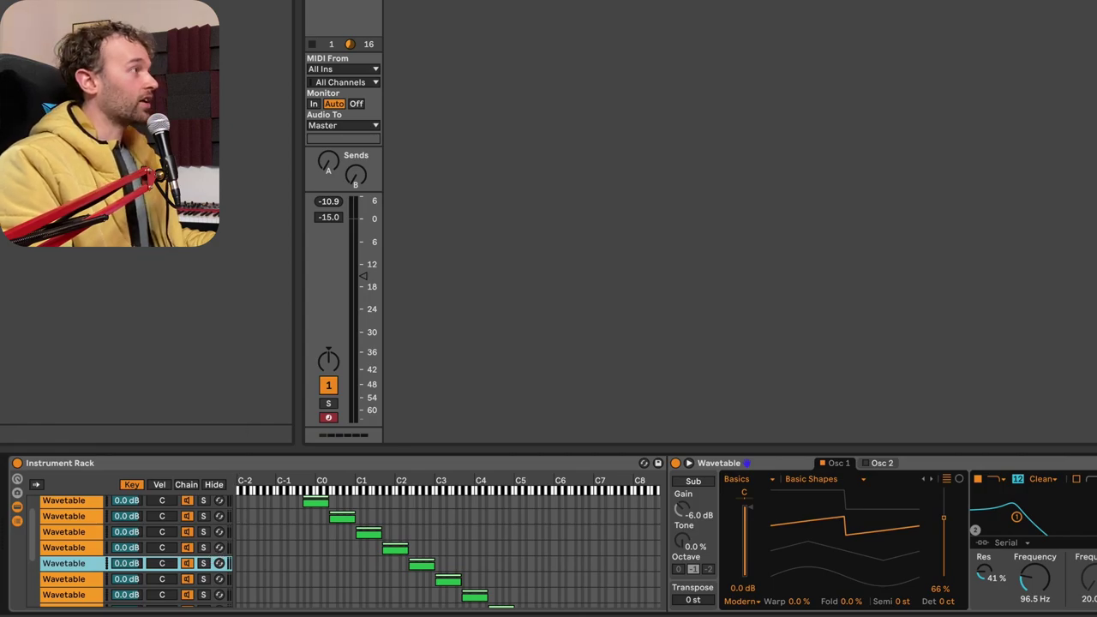
{"action": "key", "text": "shift+Tab"}
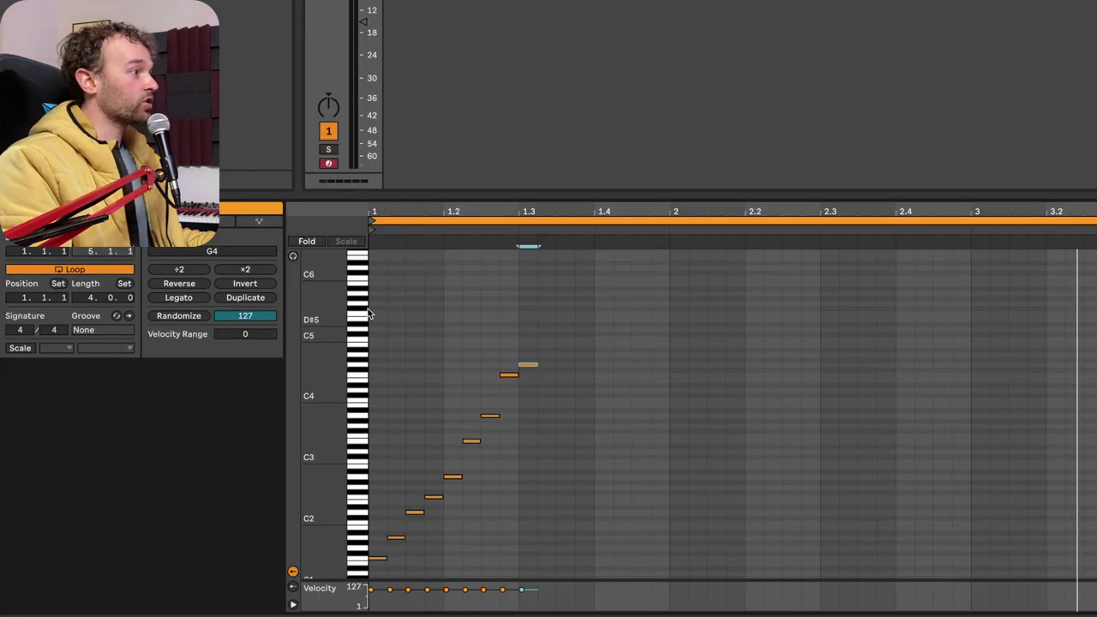
- Add five piano-roll notes, including D6, A4, G5 near beat 1.4, and A2 near bar end
{"action": "double_click", "coordinate": [379, 267]}
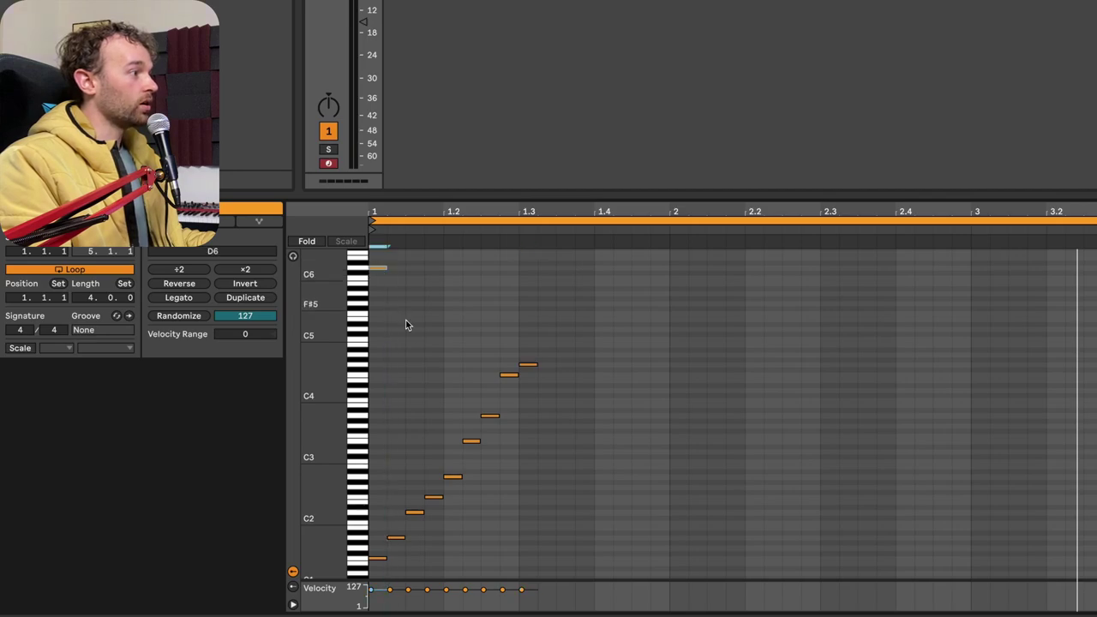
{"action": "double_click", "coordinate": [431, 366]}
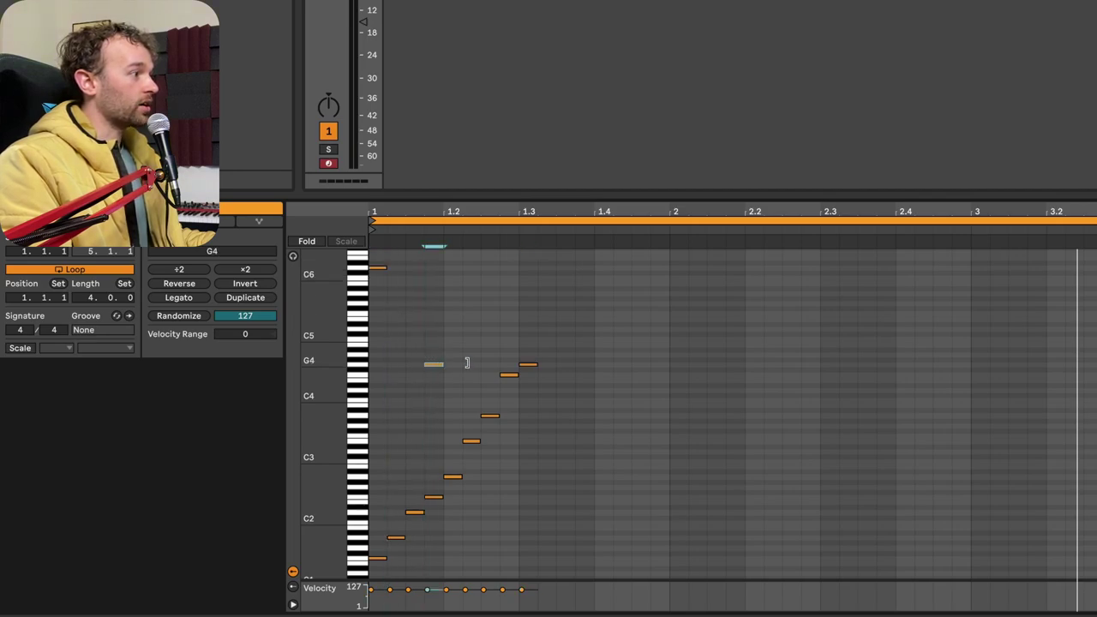
{"action": "double_click", "coordinate": [563, 355]}
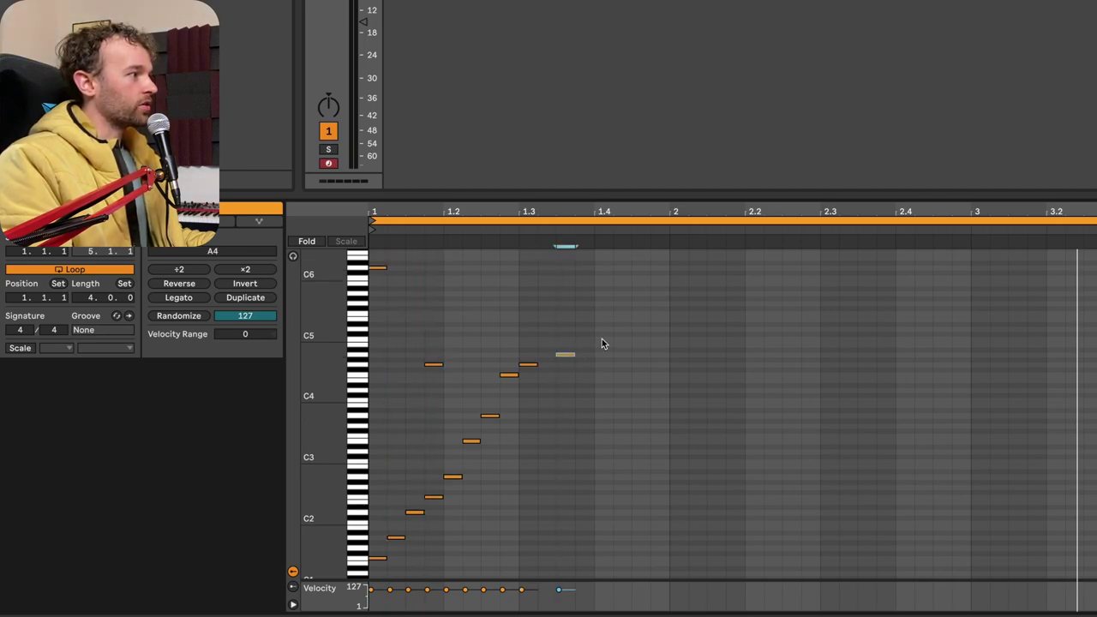
{"action": "double_click", "coordinate": [639, 303]}
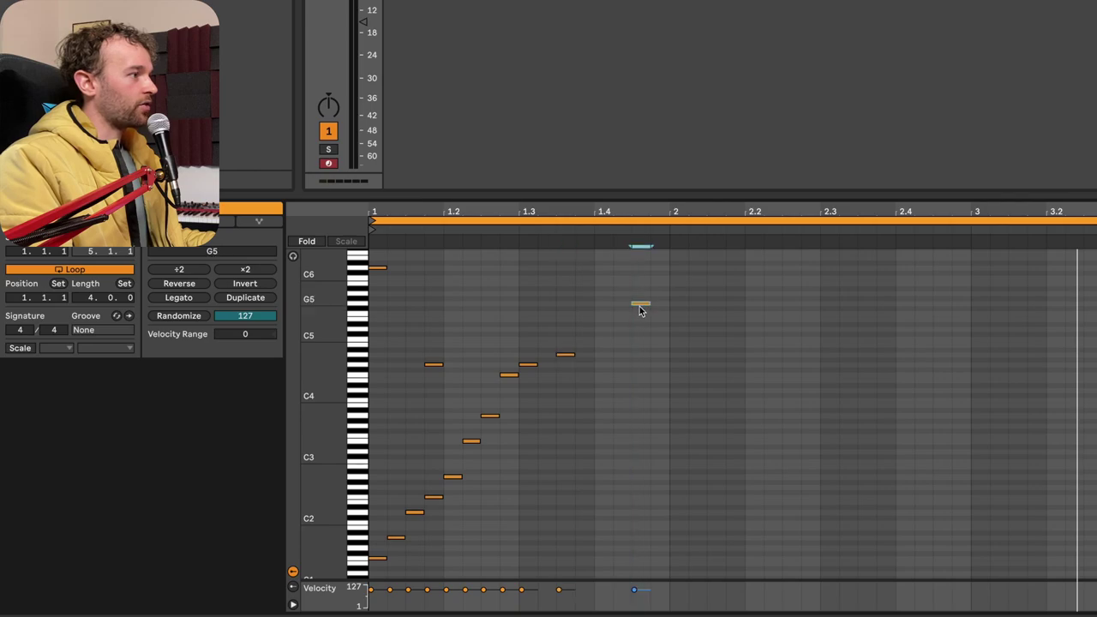
{"action": "double_click", "coordinate": [664, 477]}
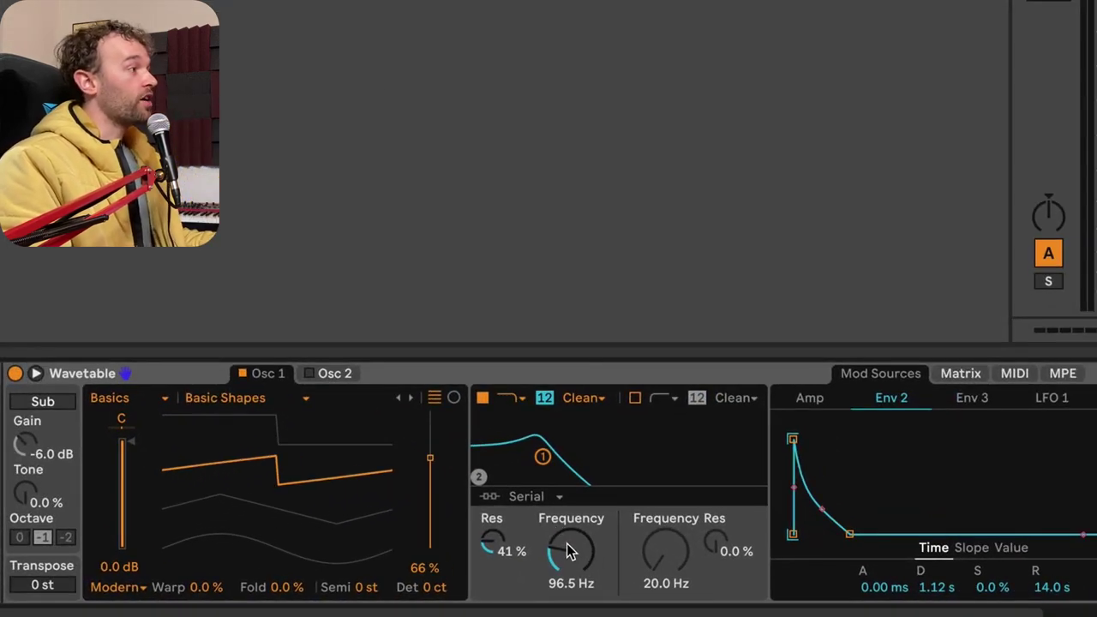
{"action": "mouse_move", "coordinate": [573, 559]}
{"action": "left_mouse_down"}
{"action": "mouse_move", "coordinate": [572, 420]}
{"action": "mouse_move", "coordinate": [572, 559]}
{"action": "left_mouse_up"}
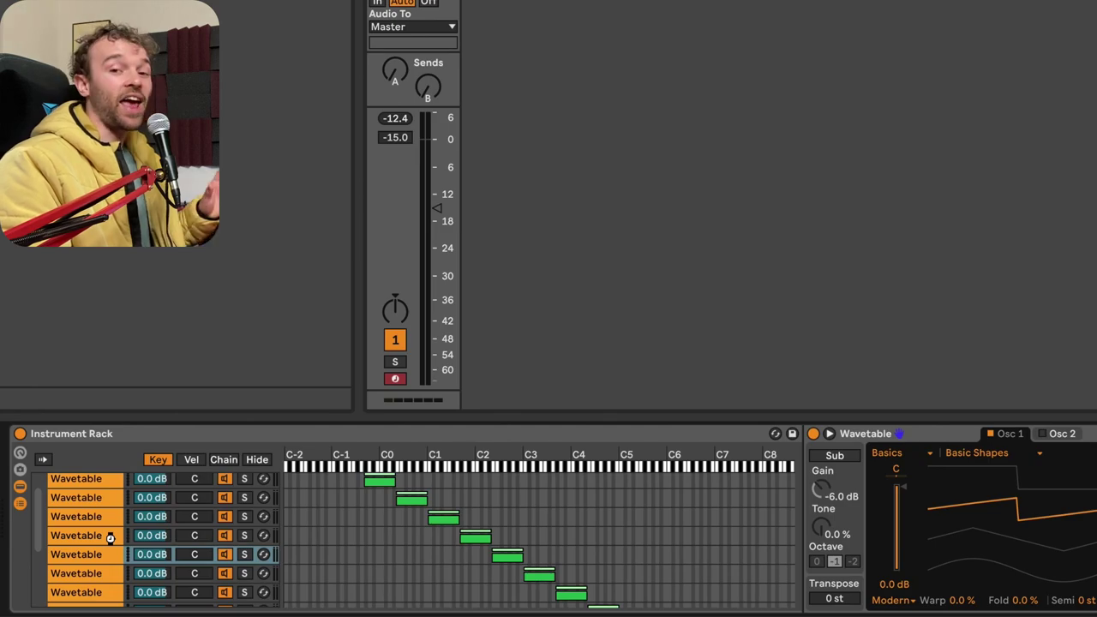
{"action": "left_click", "coordinate": [109, 536]}
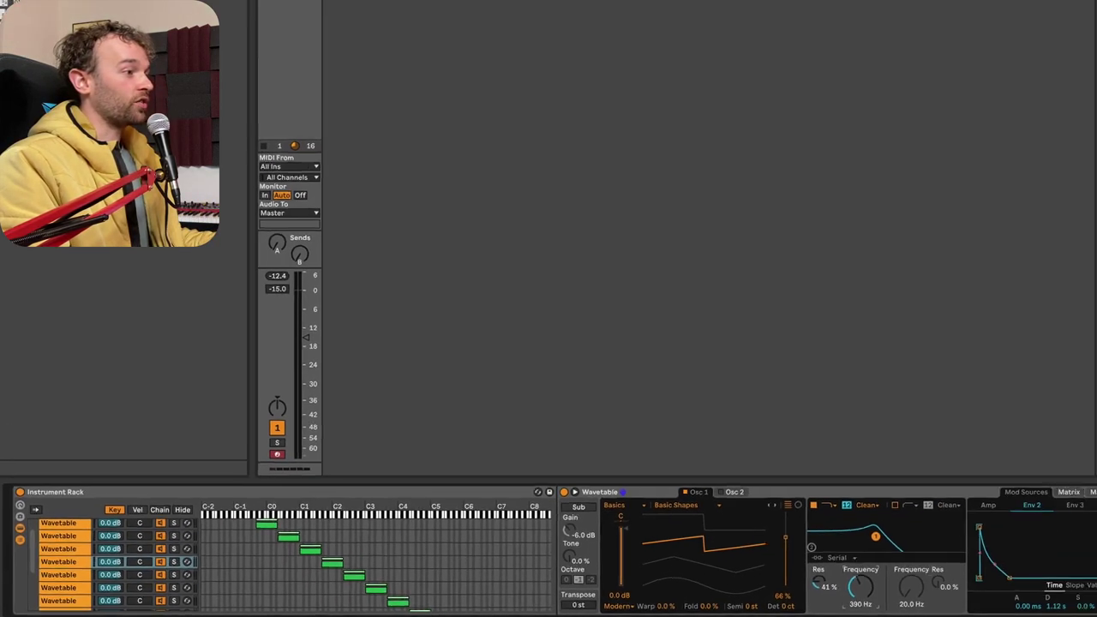
{"action": "left_click_drag", "start_coordinate": [861, 591], "coordinate": [860, 557]}
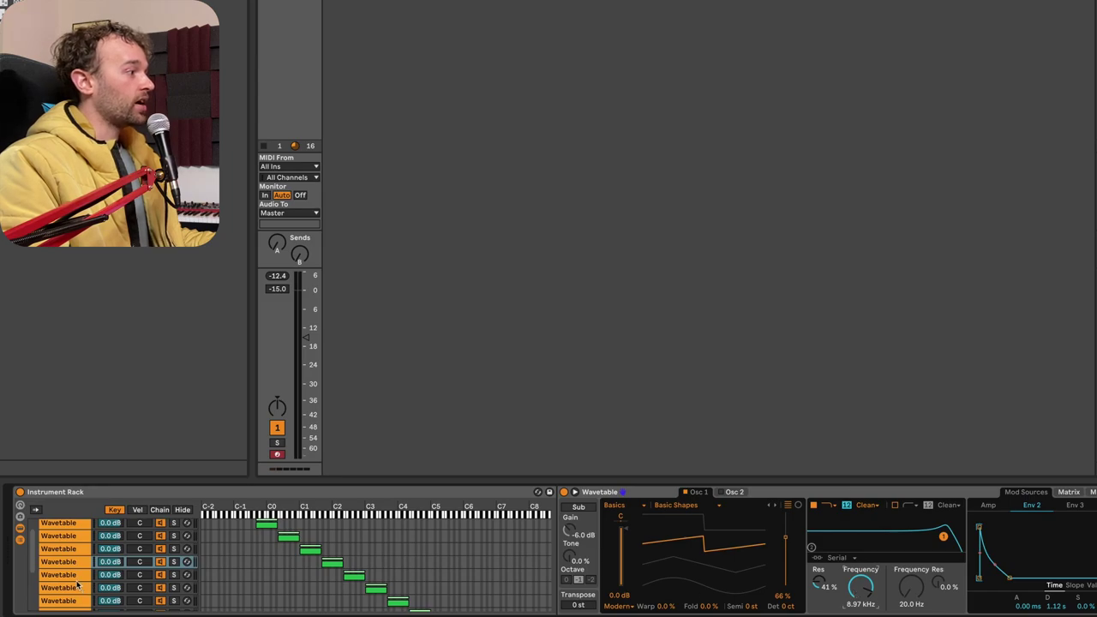
{"action": "left_click", "coordinate": [78, 575]}
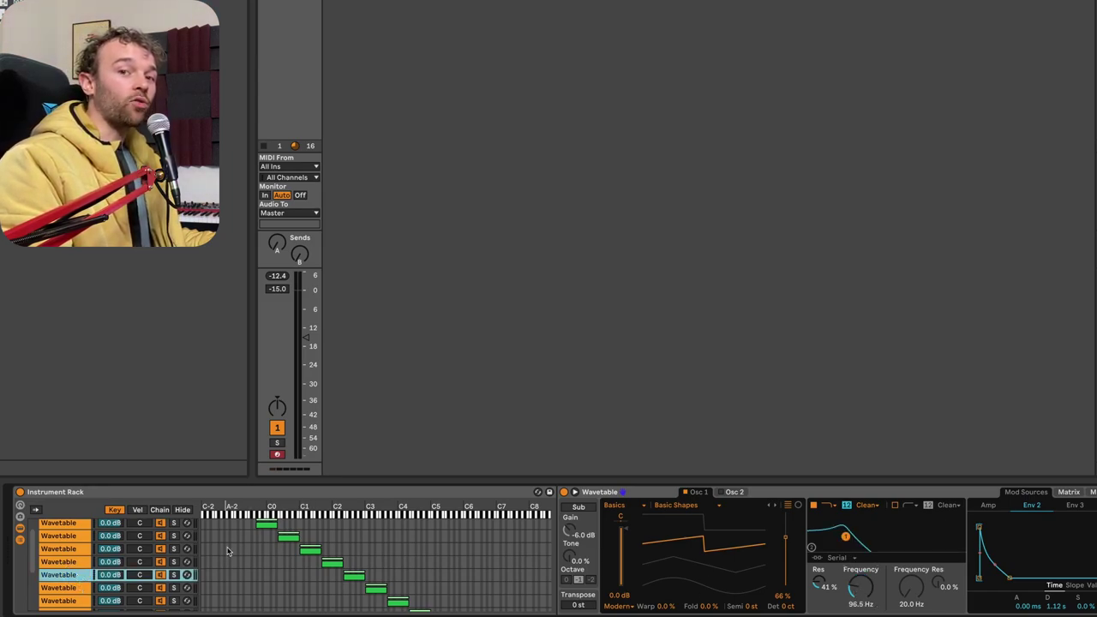
{"action": "key", "text": "Up"}
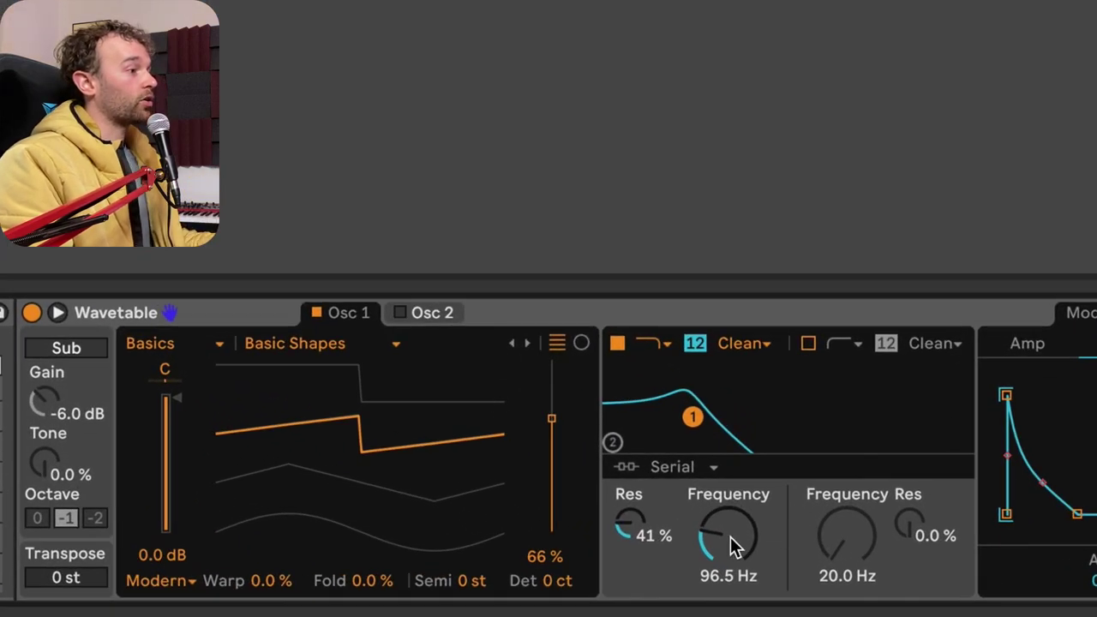
- Map Wavetable's filter Frequency knob to Macro 1, then select other chains to inspect them
{"action": "right_click", "coordinate": [733, 547]}
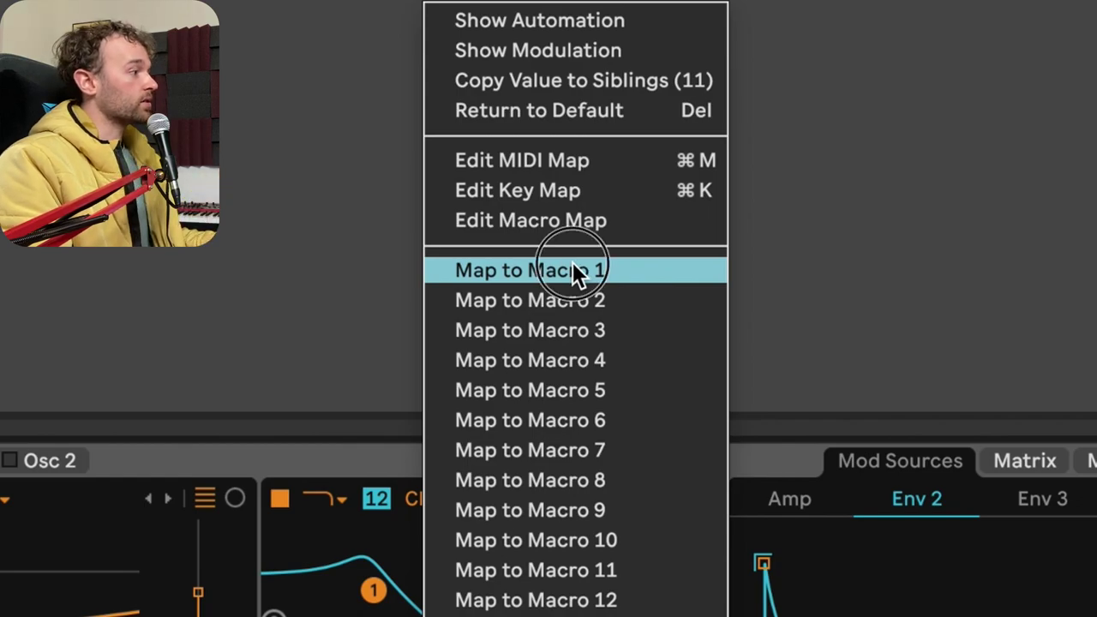
{"action": "left_click", "coordinate": [573, 264]}
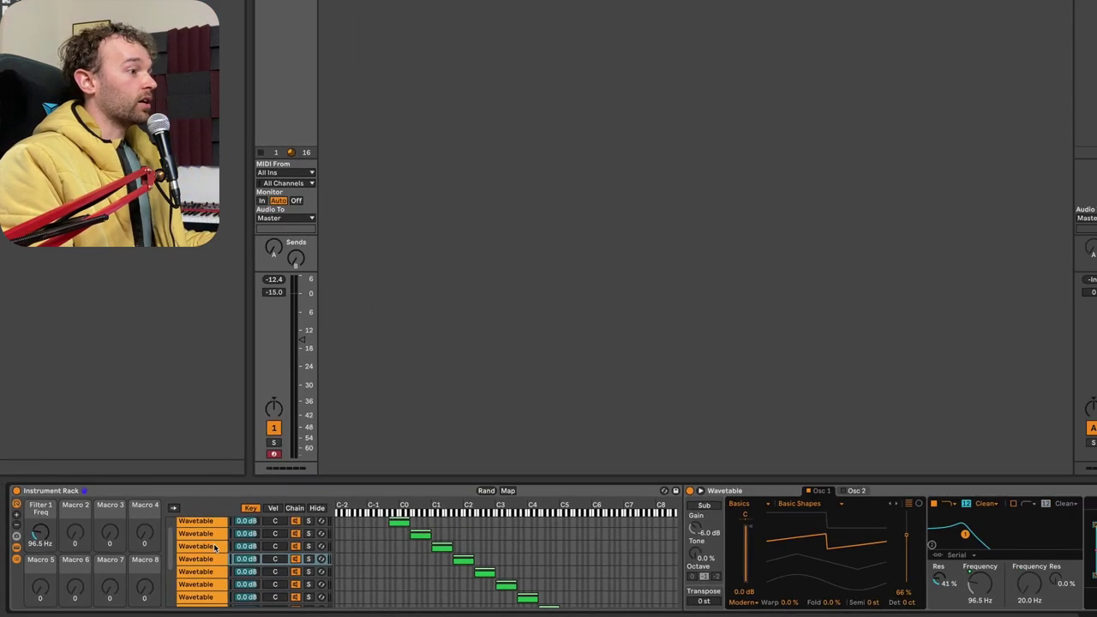
{"action": "left_click", "coordinate": [381, 511]}
{"action": "left_click", "coordinate": [206, 559]}
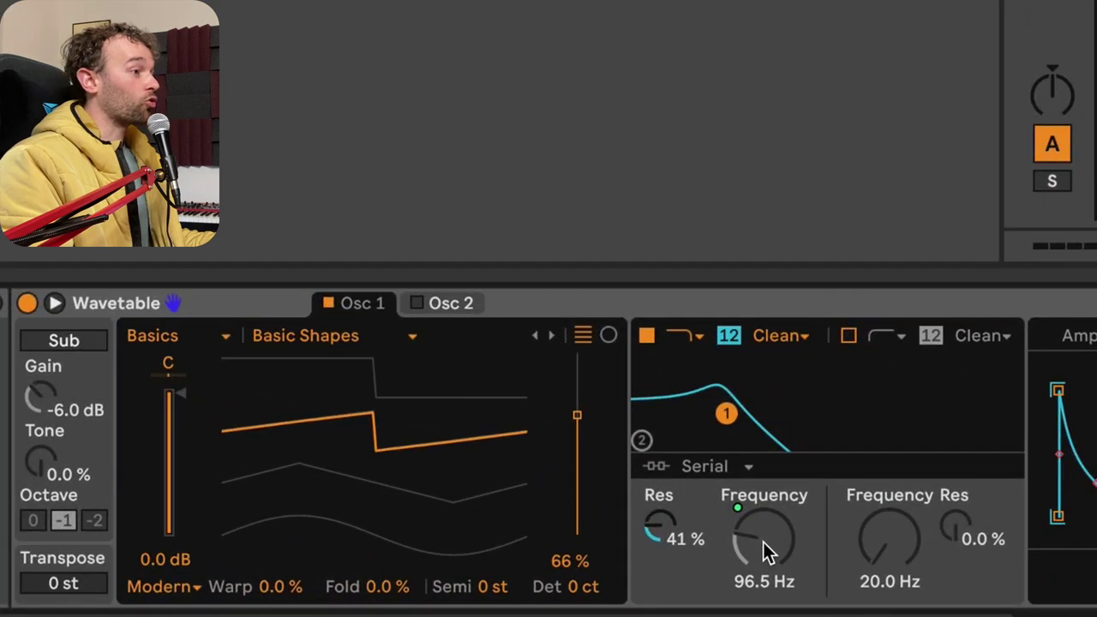
- Apply Map to all siblings (11) on the filter Frequency knob
{"action": "right_click", "coordinate": [980, 584]}
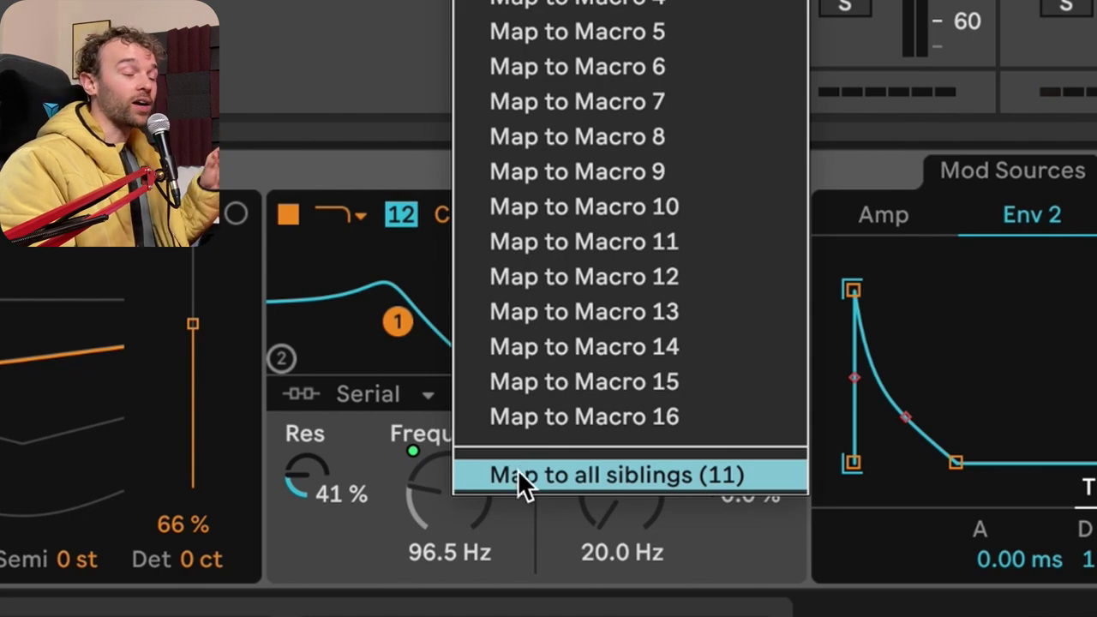
{"action": "left_click", "coordinate": [518, 470]}
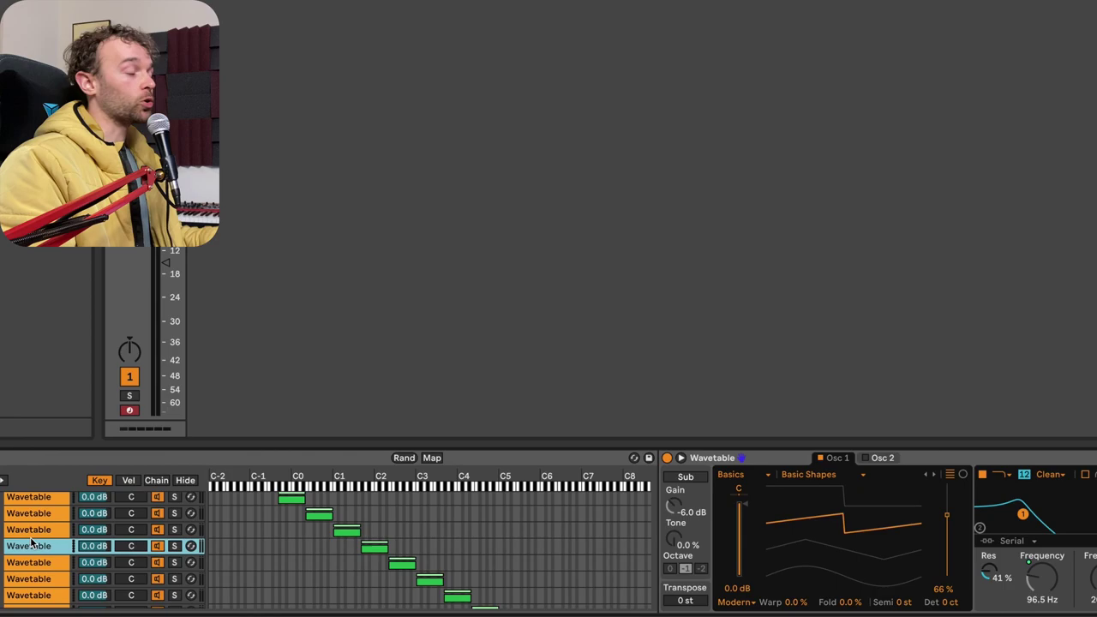
- Select each Wavetable chain in the rack in turn to check its filter mapping
{"action": "left_click", "coordinate": [28, 529]}
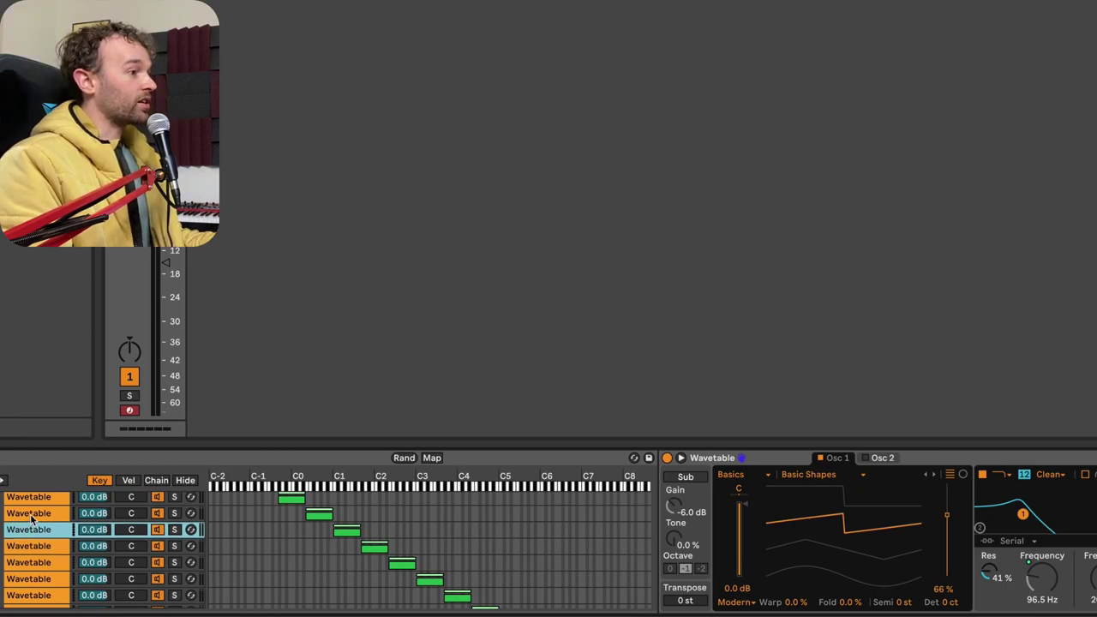
{"action": "left_click", "coordinate": [31, 513]}
{"action": "scroll", "coordinate": [31, 514], "scroll_direction": "up", "scroll_amount": 1}
{"action": "left_click", "coordinate": [30, 514]}
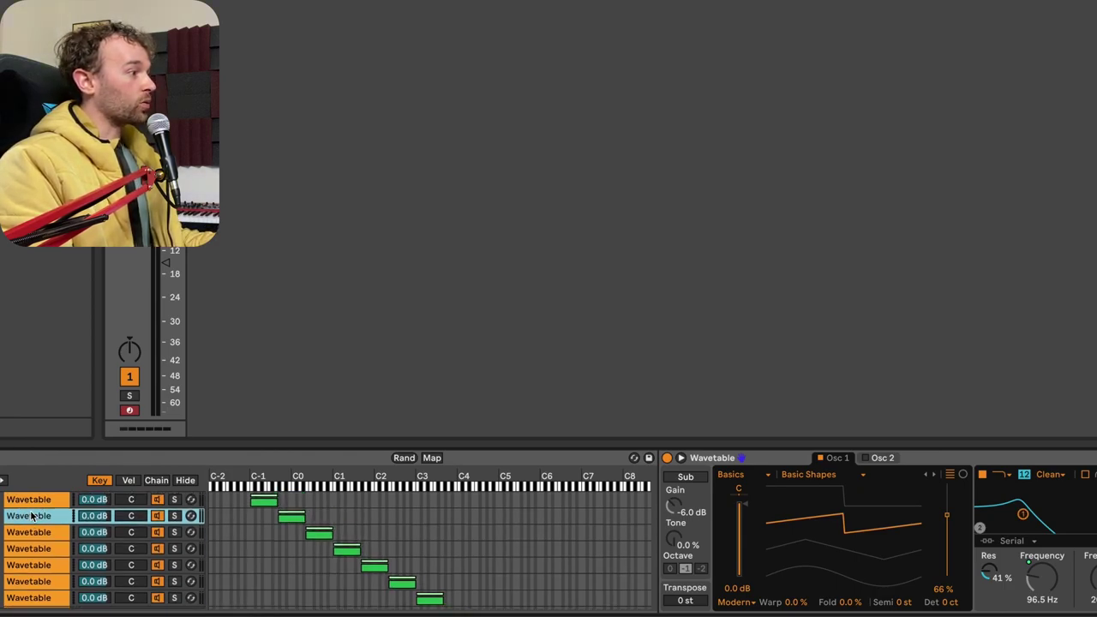
{"action": "left_click", "coordinate": [31, 505]}
{"action": "key", "text": "Down"}
{"action": "key", "text": "Down"}
{"action": "key", "text": "Down"}
{"action": "key", "text": "Down"}
{"action": "key", "text": "Down"}
{"action": "key", "text": "Down"}
{"action": "key", "text": "Down"}
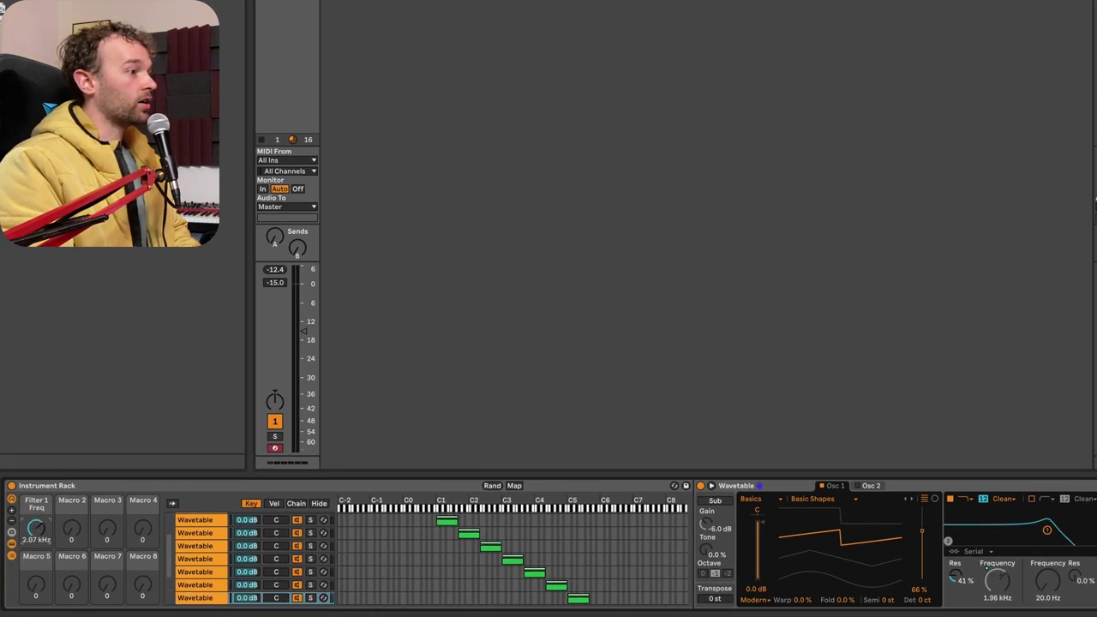
- Lower the Filter 1 Freq macro to about 143 Hz, checking the chains in between
{"action": "left_click_drag", "start_coordinate": [36, 529], "coordinate": [60, 542]}
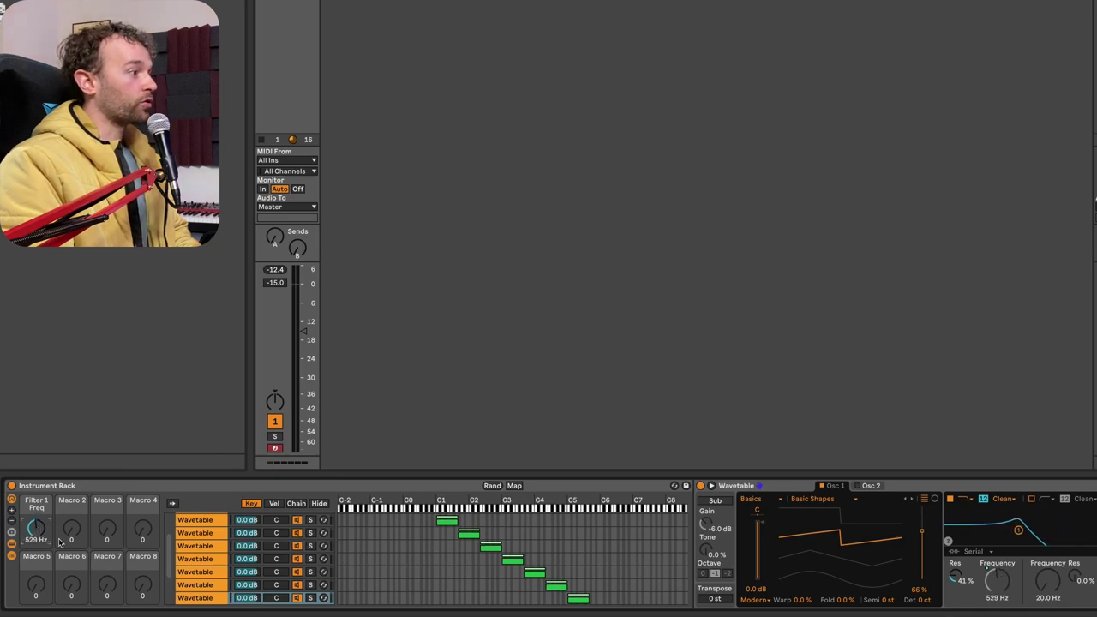
{"action": "key", "text": "Down"}
{"action": "key", "text": "Down"}
{"action": "key", "text": "Up"}
{"action": "key", "text": "Up"}
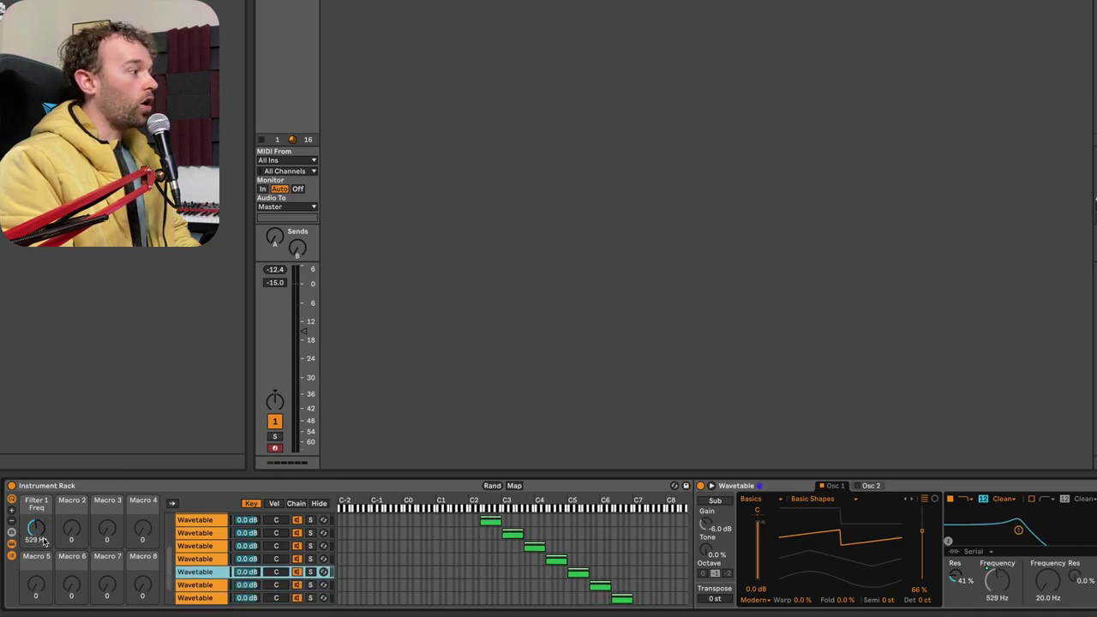
{"action": "mouse_move", "coordinate": [36, 528]}
{"action": "left_mouse_down"}
{"action": "mouse_move", "coordinate": [36, 540]}
{"action": "mouse_move", "coordinate": [63, 535]}
{"action": "mouse_move", "coordinate": [36, 542]}
{"action": "left_mouse_up"}
{"action": "key", "text": "Up"}
{"action": "key", "text": "Up"}
{"action": "key", "text": "Up"}
{"action": "key", "text": "Up"}
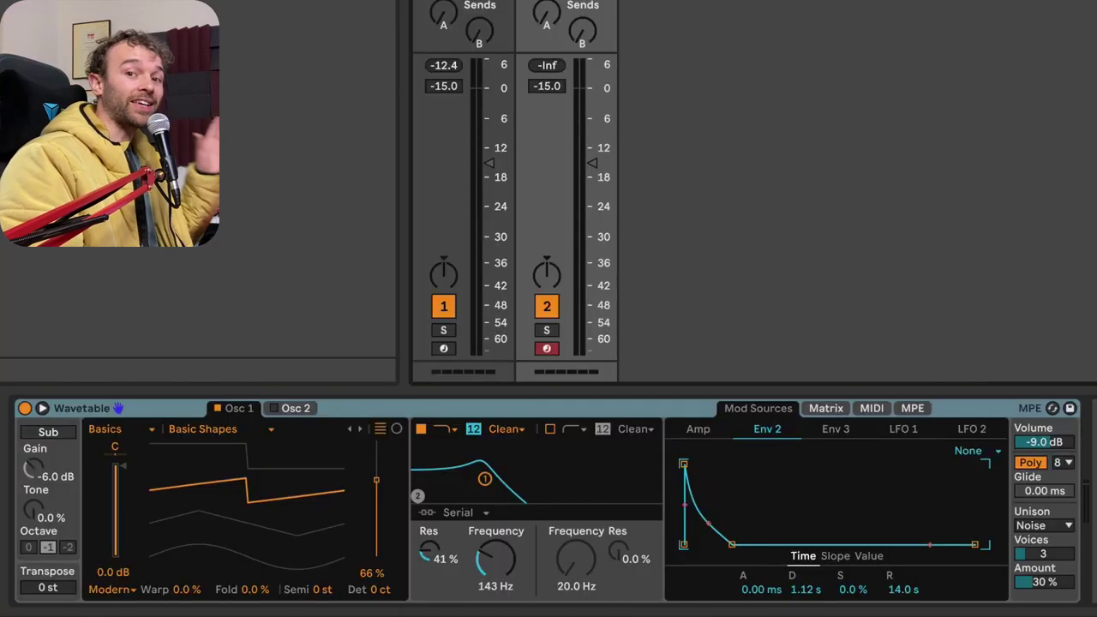
- Group the Wavetable into an Instrument Rack and map its filter frequency to Macro 1
{"action": "right_click", "coordinate": [571, 412]}
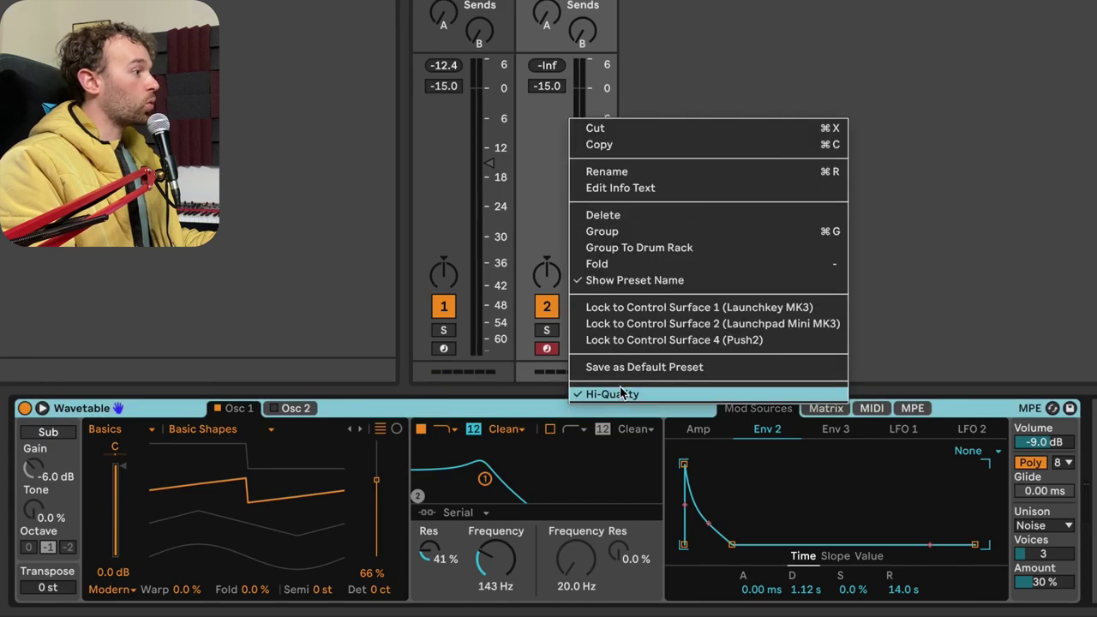
{"action": "left_click", "coordinate": [617, 231]}
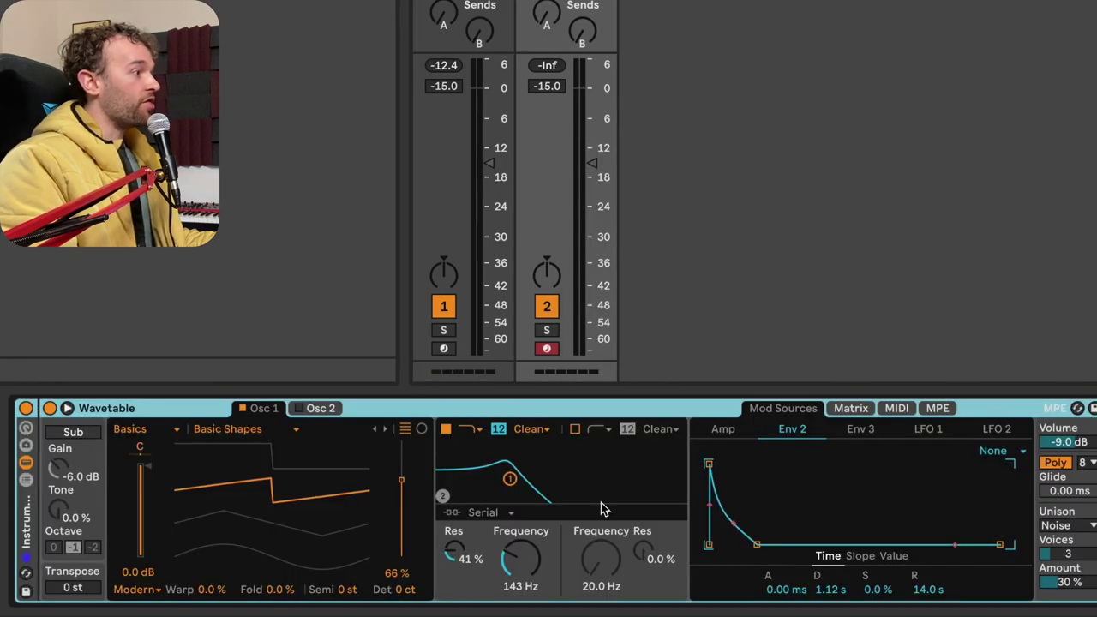
{"action": "right_click", "coordinate": [530, 574]}
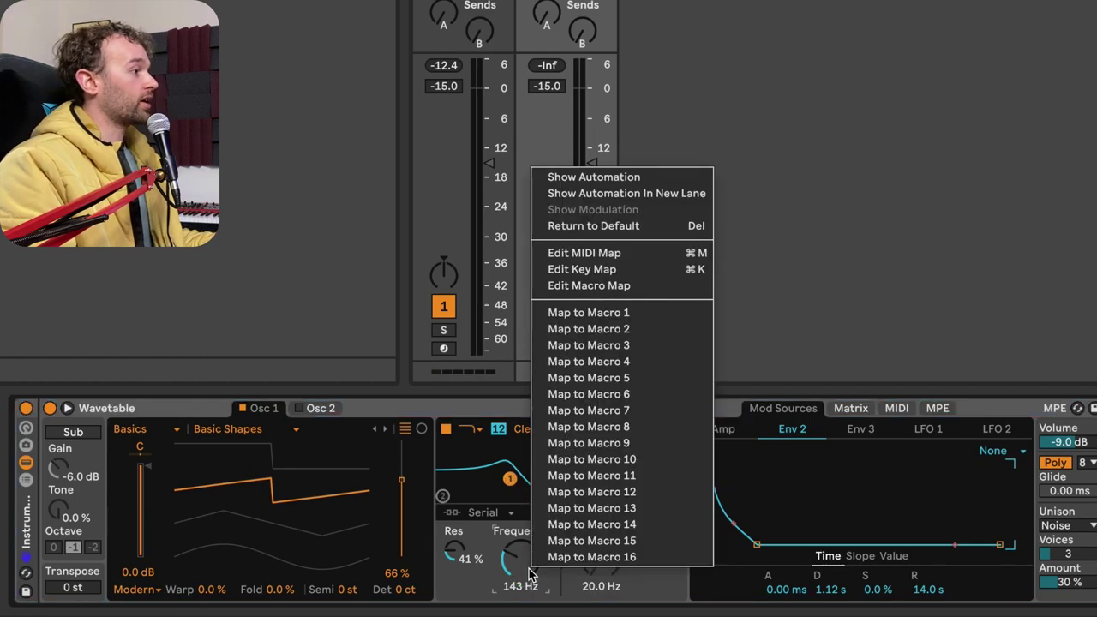
{"action": "left_click", "coordinate": [617, 313]}
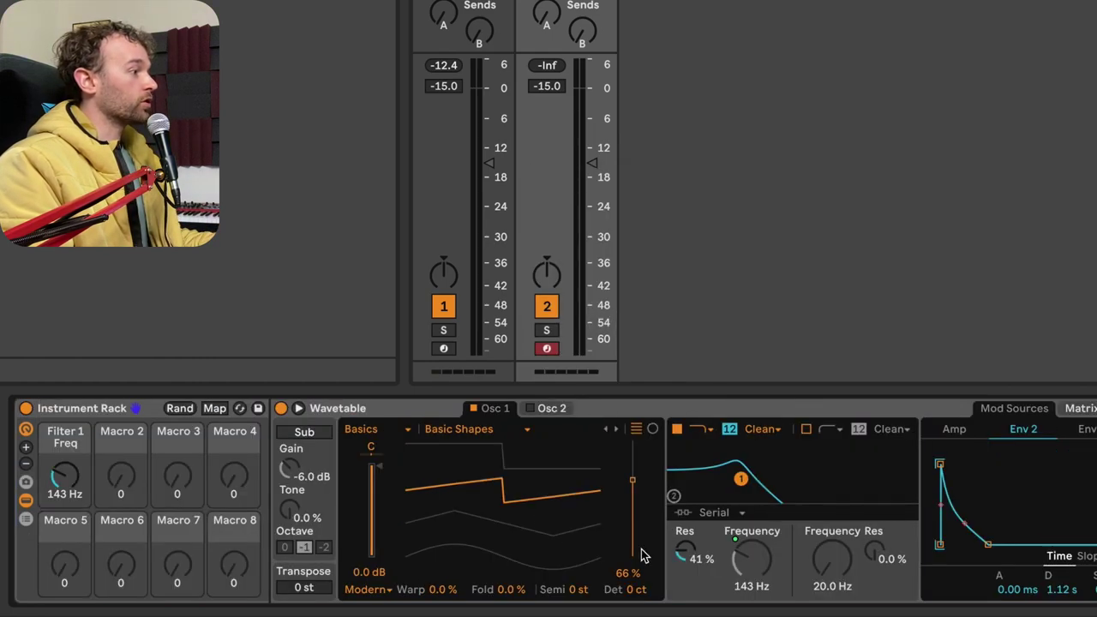
- Map filter resonance to Macro 2 and Osc 1 and Osc 2 positions to Macros 3 and 4
{"action": "right_click", "coordinate": [687, 545]}
{"action": "left_click", "coordinate": [793, 306]}
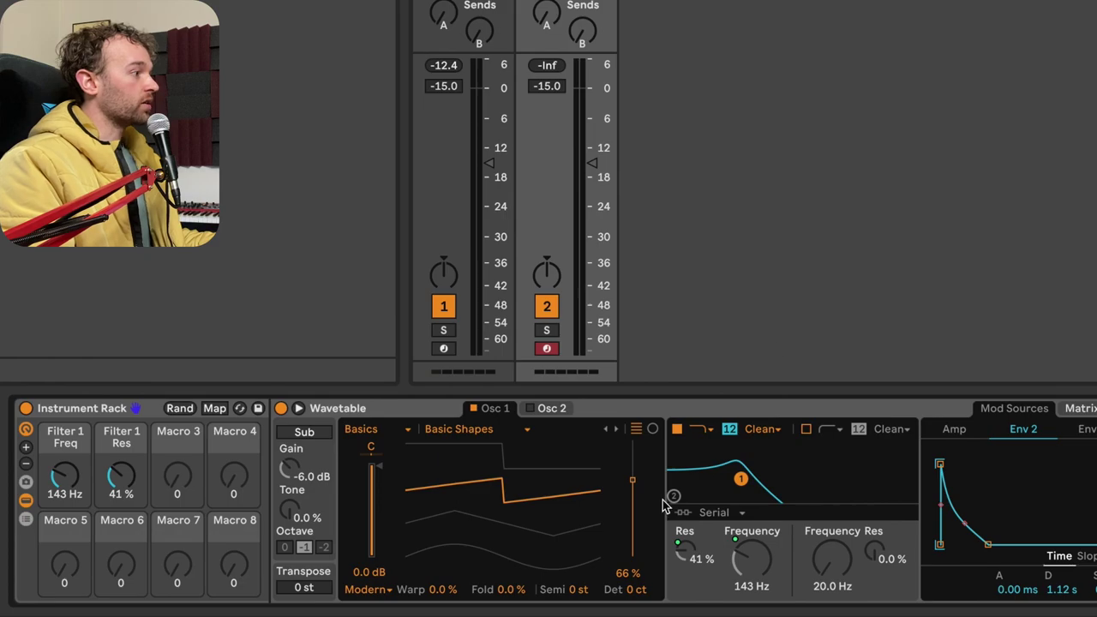
{"action": "right_click", "coordinate": [627, 479]}
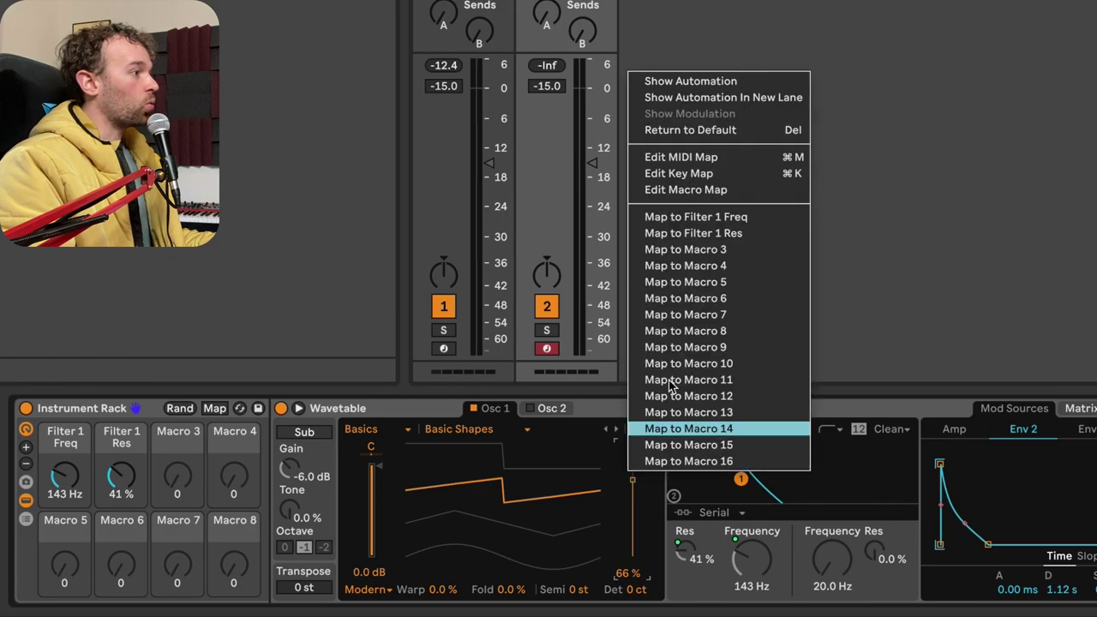
{"action": "left_click", "coordinate": [699, 253]}
{"action": "left_click", "coordinate": [564, 411]}
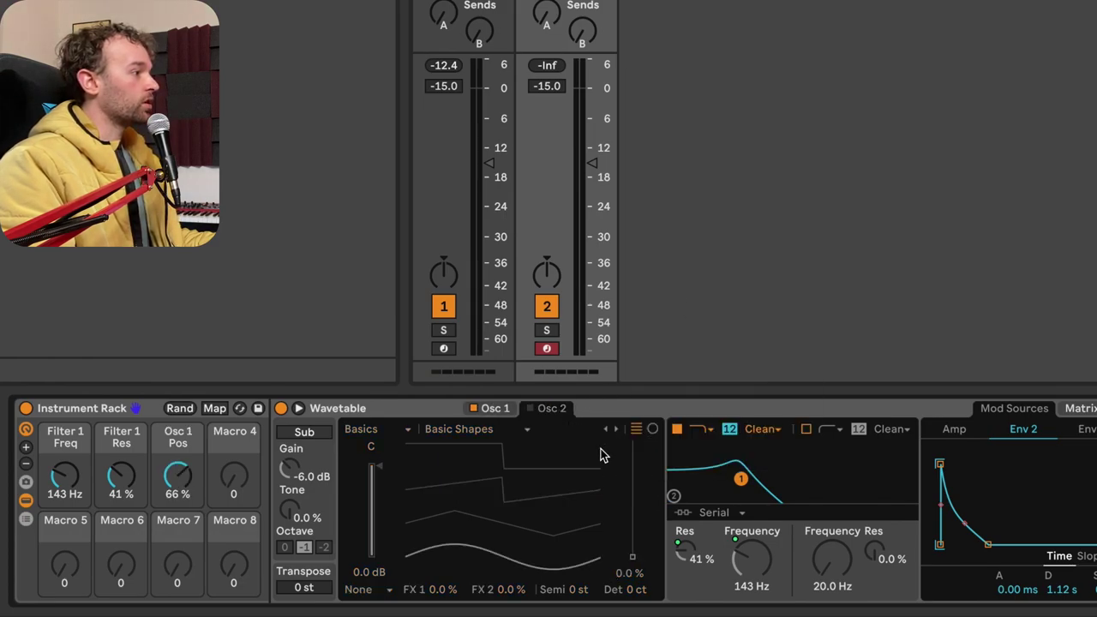
{"action": "right_click", "coordinate": [632, 518]}
{"action": "left_click", "coordinate": [697, 307]}
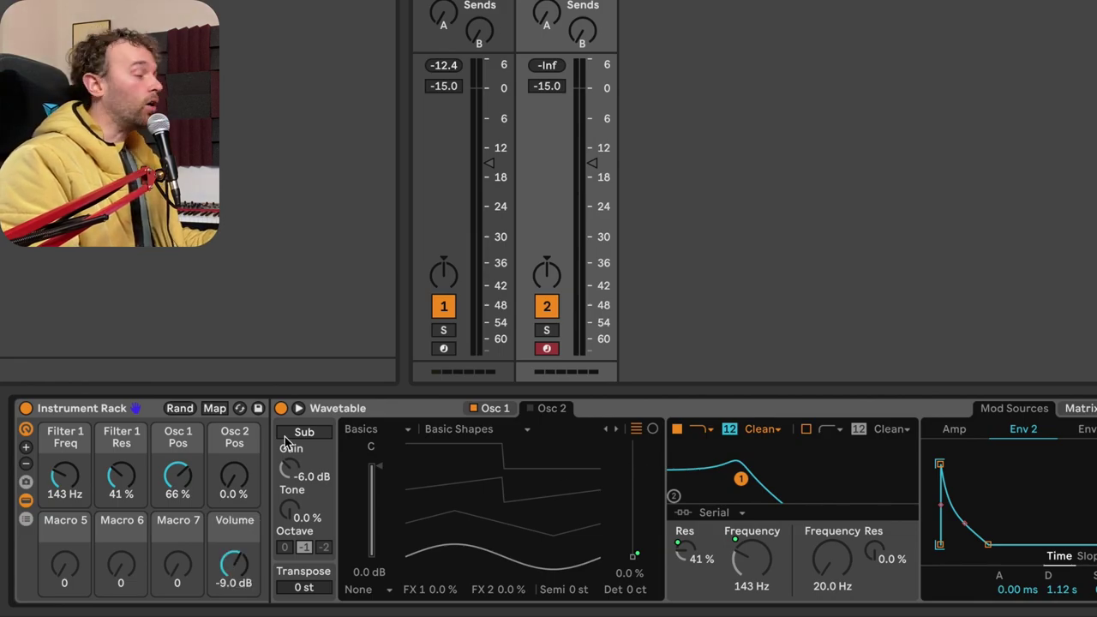
- Shrink the Wavetable chain's key zone to a single note near C1, then duplicate the chain
{"action": "left_click", "coordinate": [27, 520]}
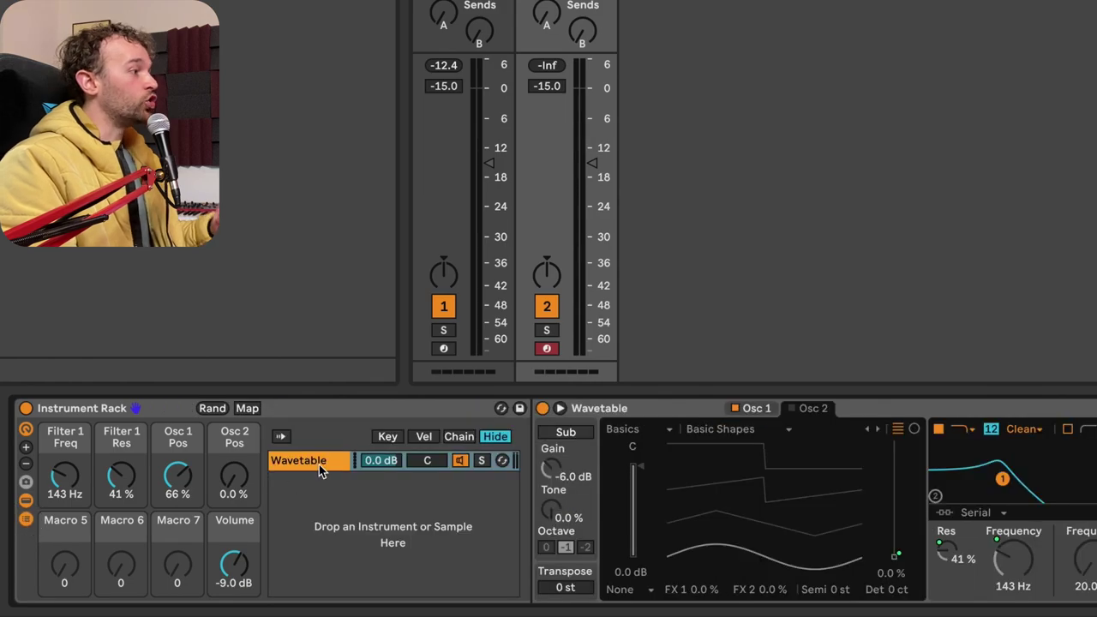
{"action": "left_click", "coordinate": [389, 438]}
{"action": "left_click_drag", "start_coordinate": [1072, 462], "coordinate": [684, 467]}
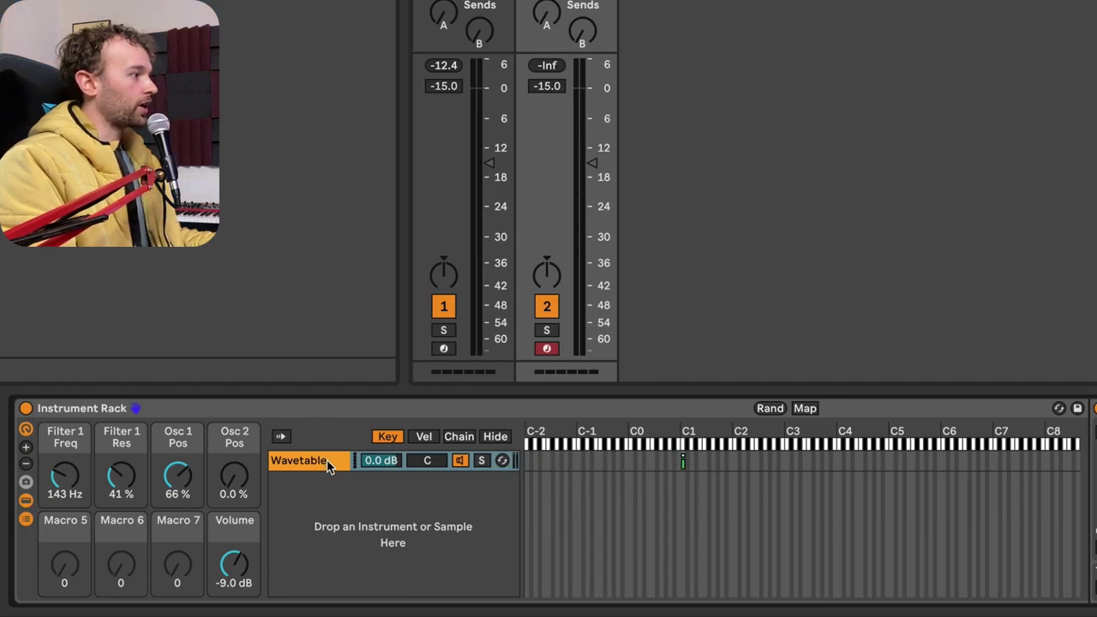
{"action": "left_click", "coordinate": [328, 465]}
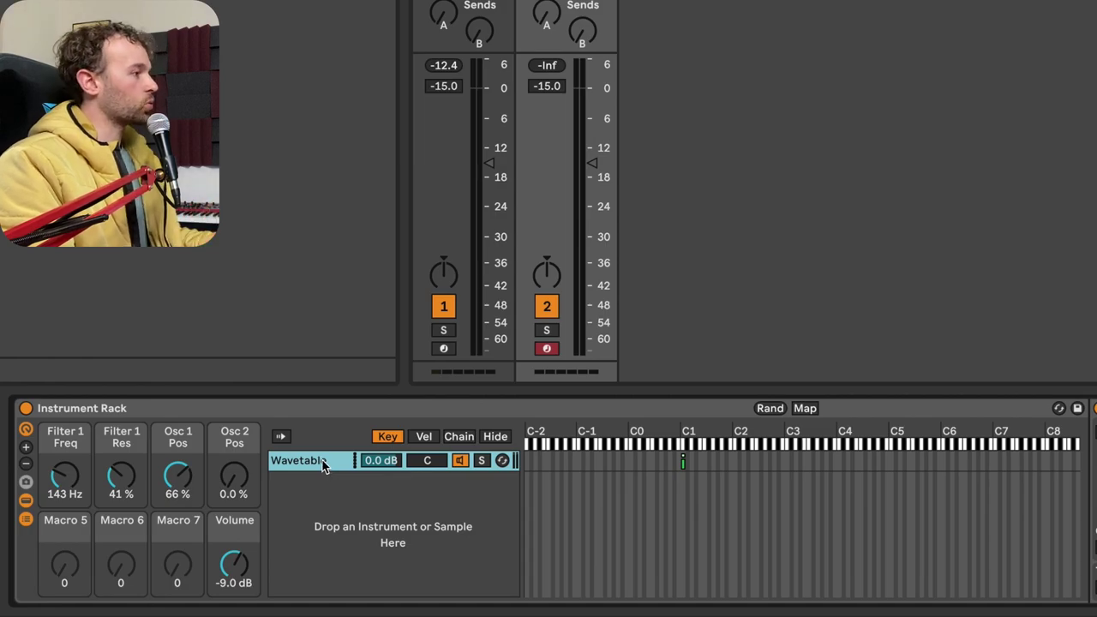
{"action": "key", "text": "ctrl+d"}
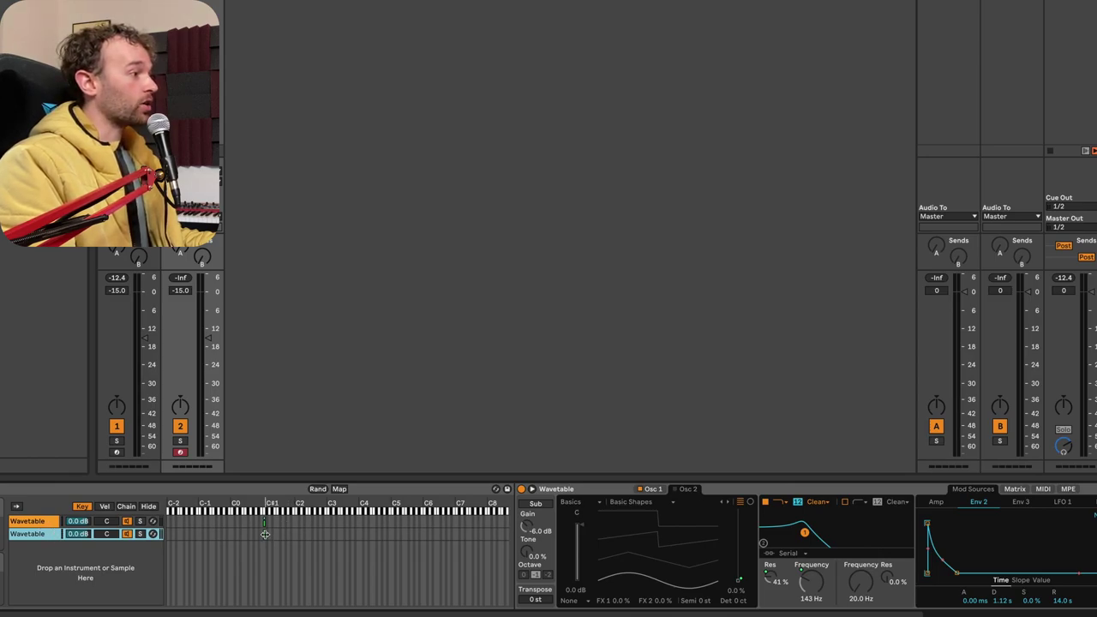
- Duplicate the chain up to five copies, shifting the fourth and fifth zones to D#1 and E1
{"action": "key", "text": "ctrl+d"}
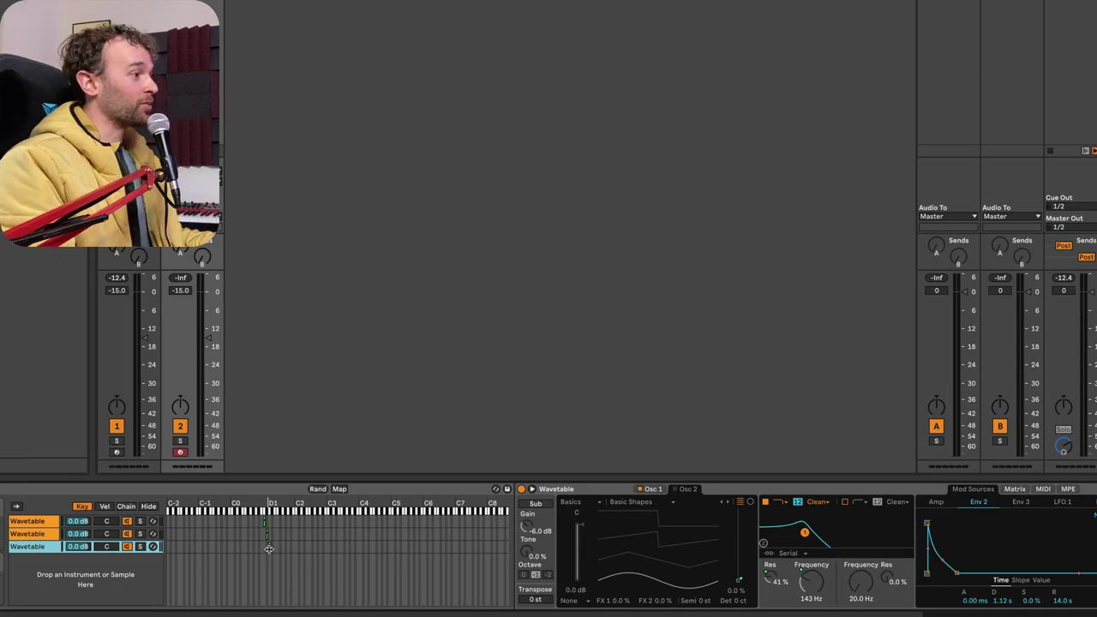
{"action": "key", "text": "ctrl+d"}
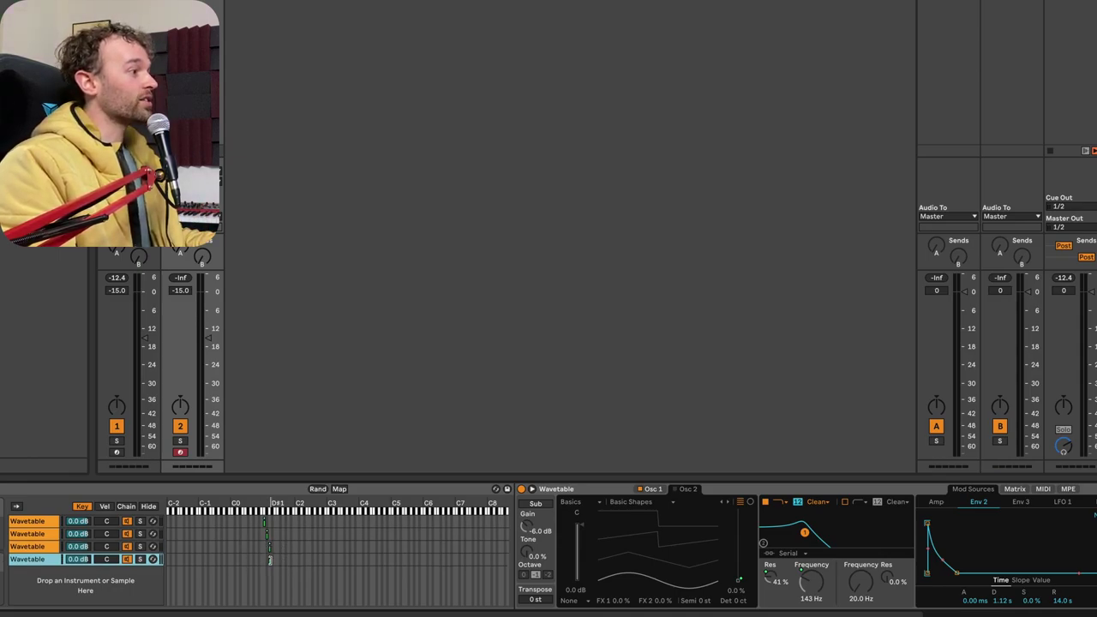
{"action": "left_click_drag", "start_coordinate": [270, 560], "coordinate": [273, 560]}
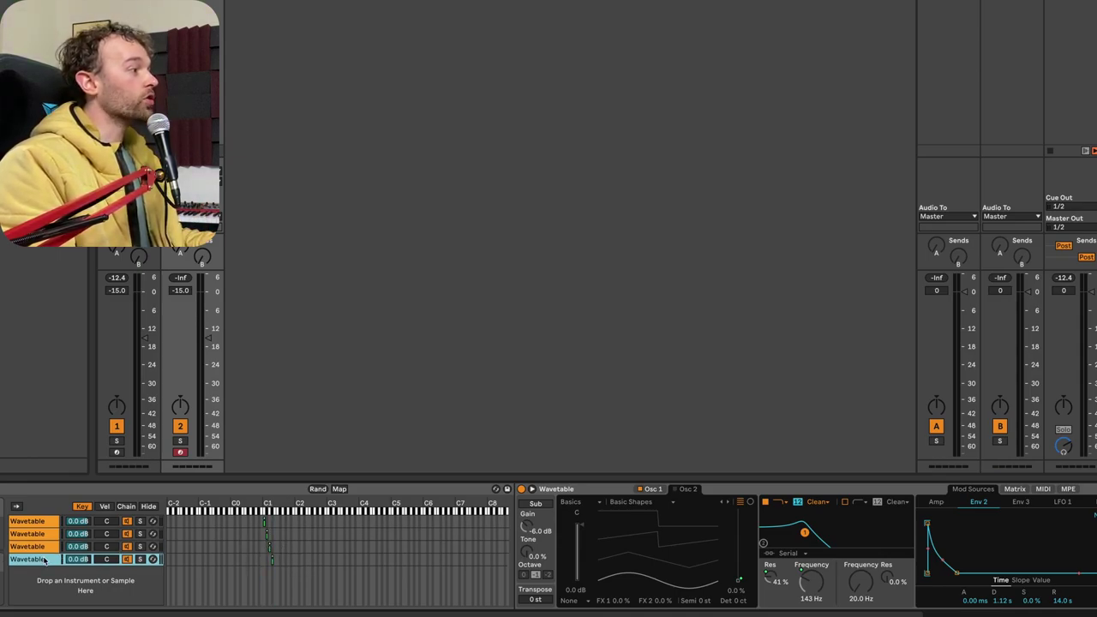
{"action": "key", "text": "ctrl+d"}
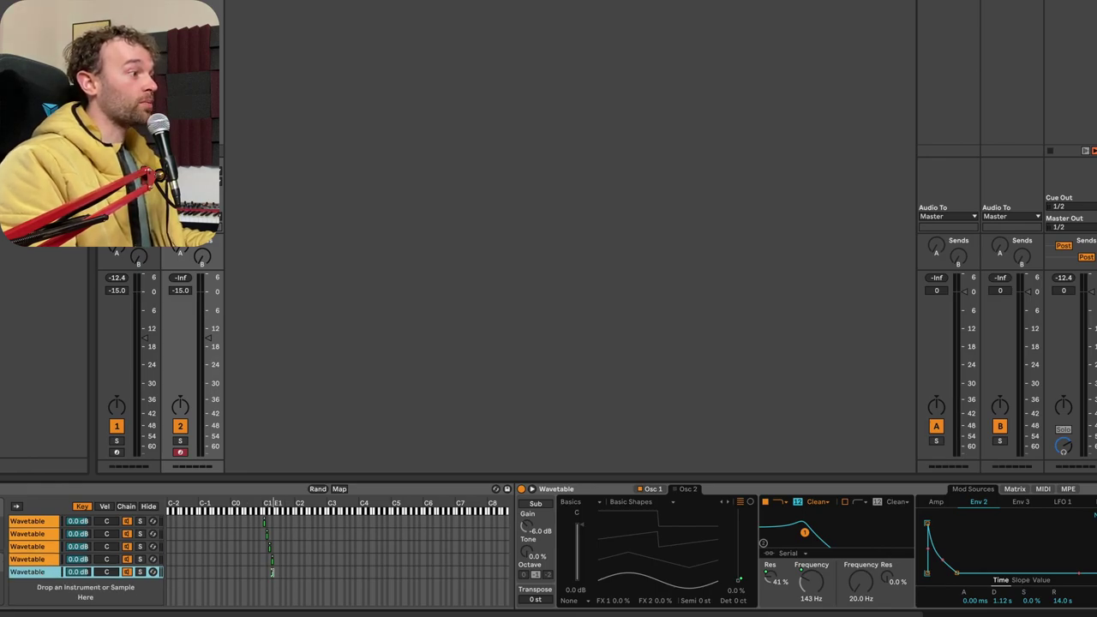
{"action": "left_click_drag", "start_coordinate": [272, 573], "coordinate": [276, 573]}
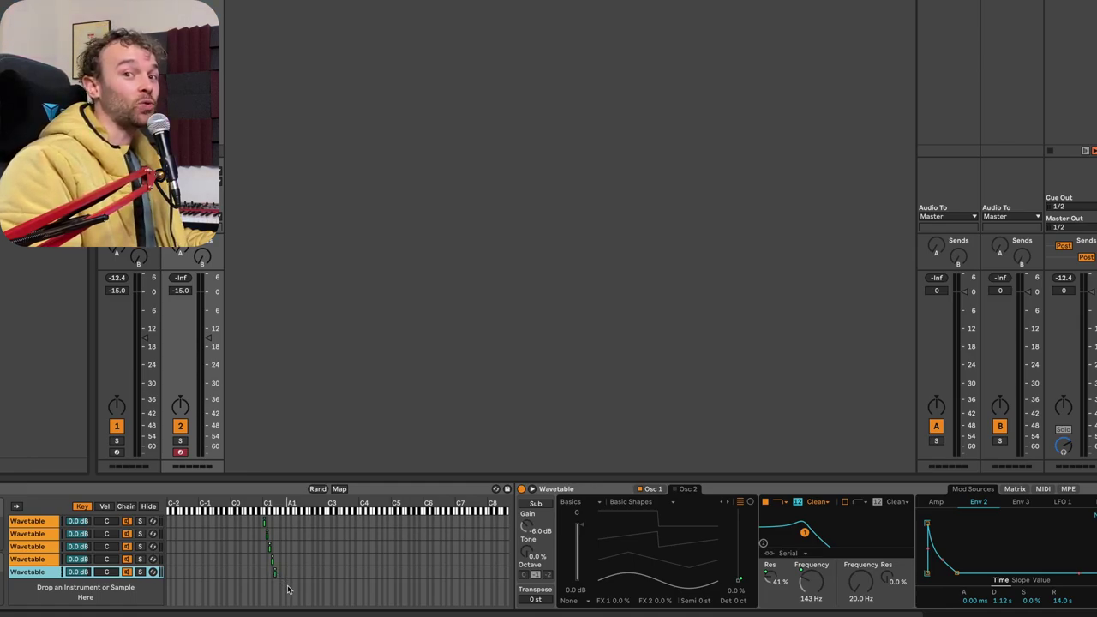
- Move the five chains' key zones down to C-2, C#-2, D-2, D#-2 and E-2
{"action": "key", "text": "Up"}
{"action": "key", "text": "Up"}
{"action": "key", "text": "Up"}
{"action": "key", "text": "Up"}
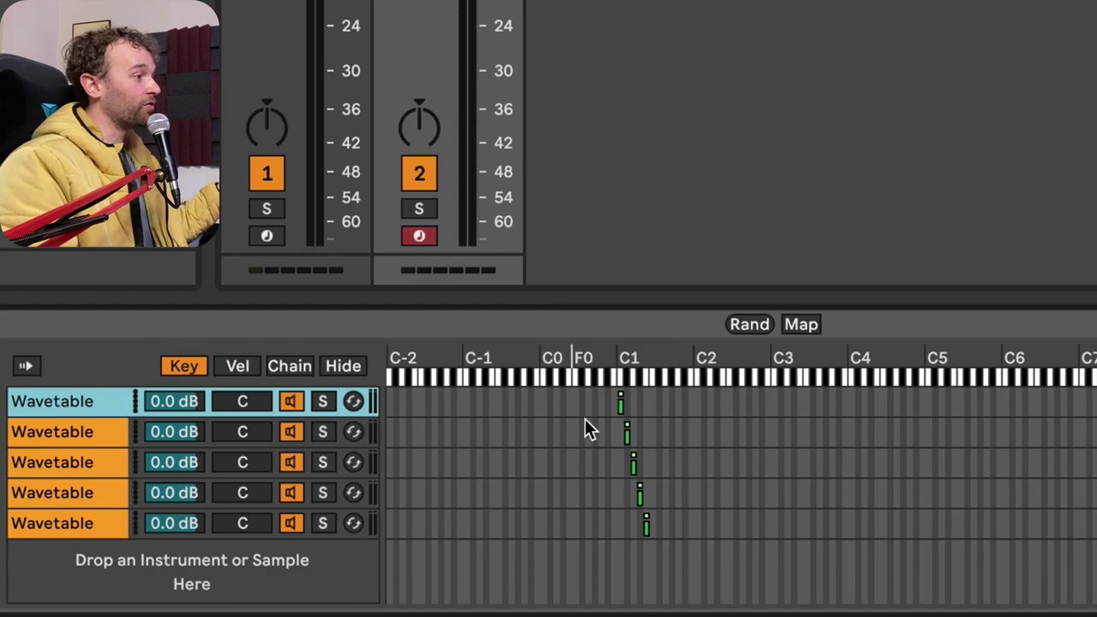
{"action": "key", "text": "Down"}
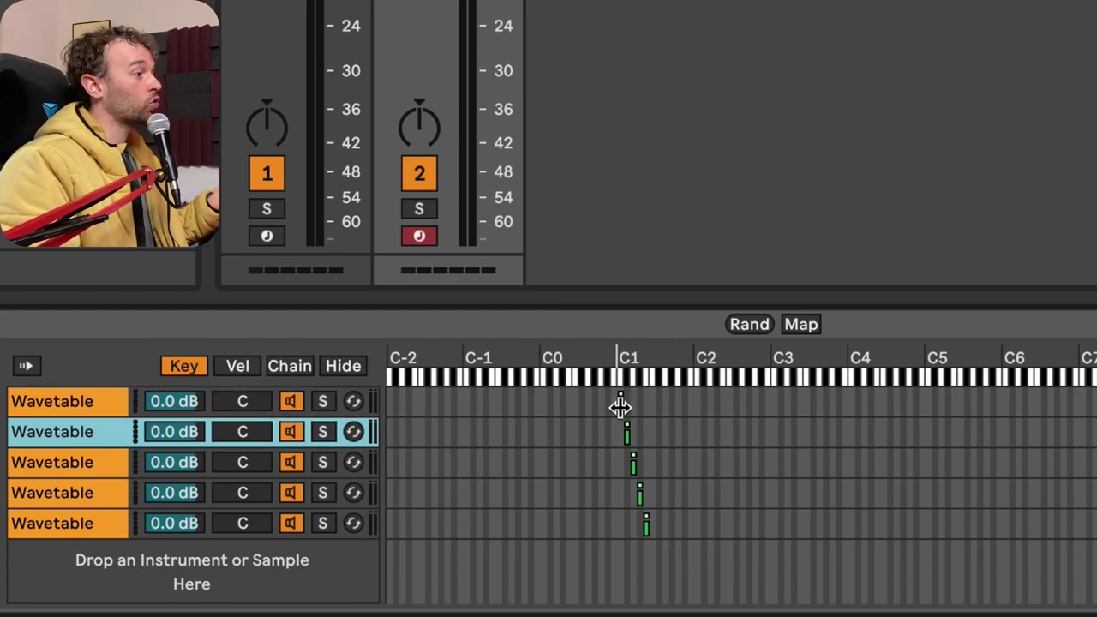
{"action": "left_click_drag", "start_coordinate": [620, 409], "coordinate": [378, 407]}
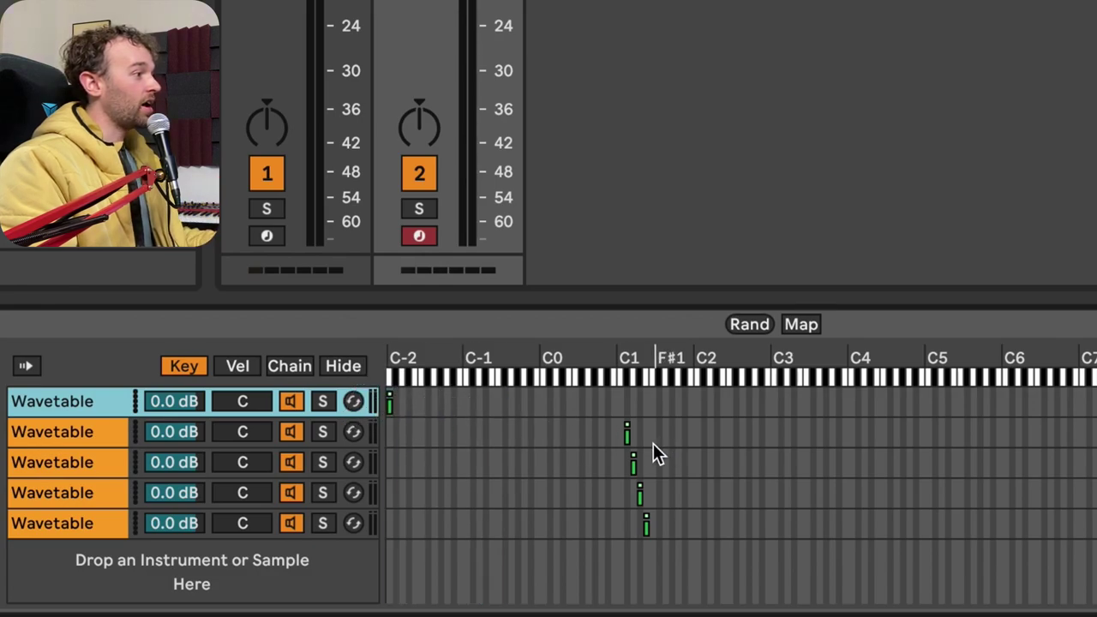
{"action": "left_click_drag", "start_coordinate": [625, 433], "coordinate": [395, 461]}
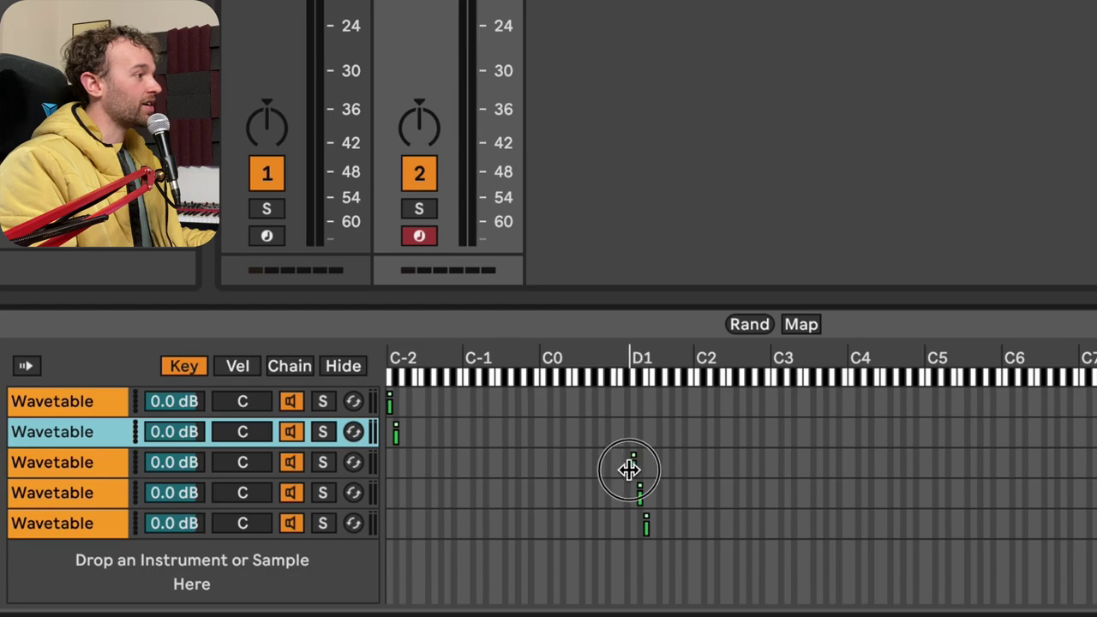
{"action": "left_click_drag", "start_coordinate": [629, 469], "coordinate": [403, 481]}
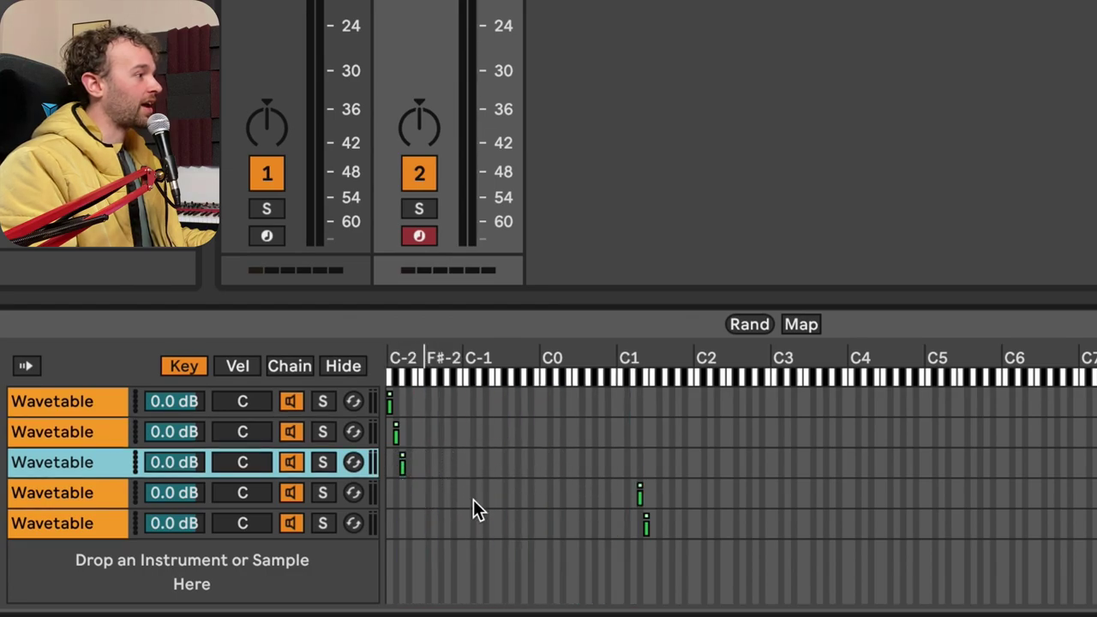
{"action": "left_click_drag", "start_coordinate": [640, 495], "coordinate": [410, 516]}
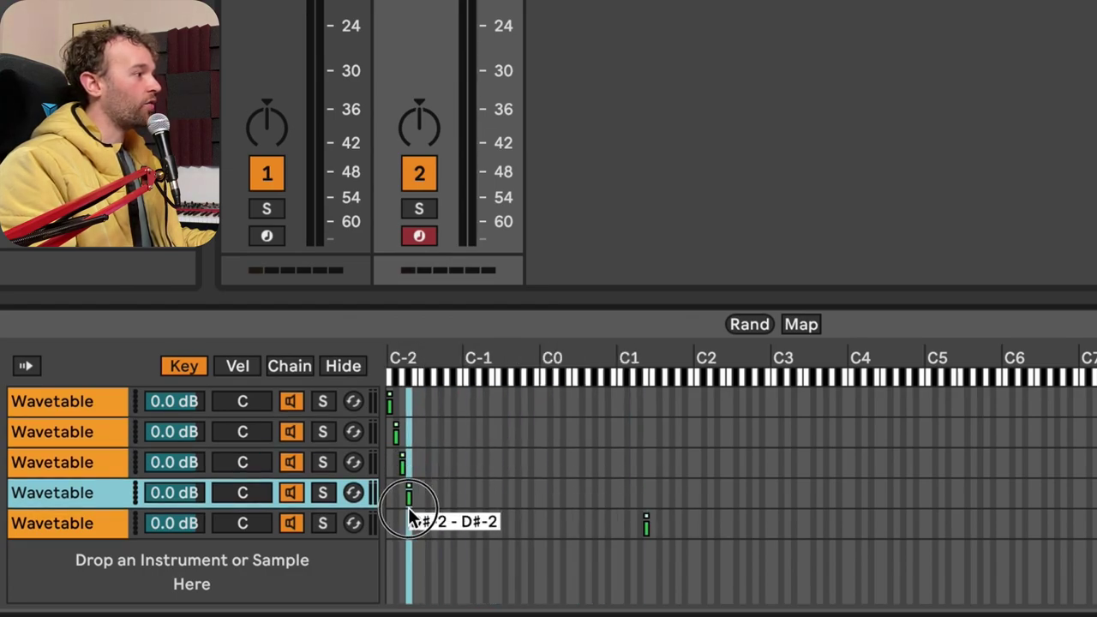
{"action": "left_click_drag", "start_coordinate": [643, 525], "coordinate": [415, 525]}
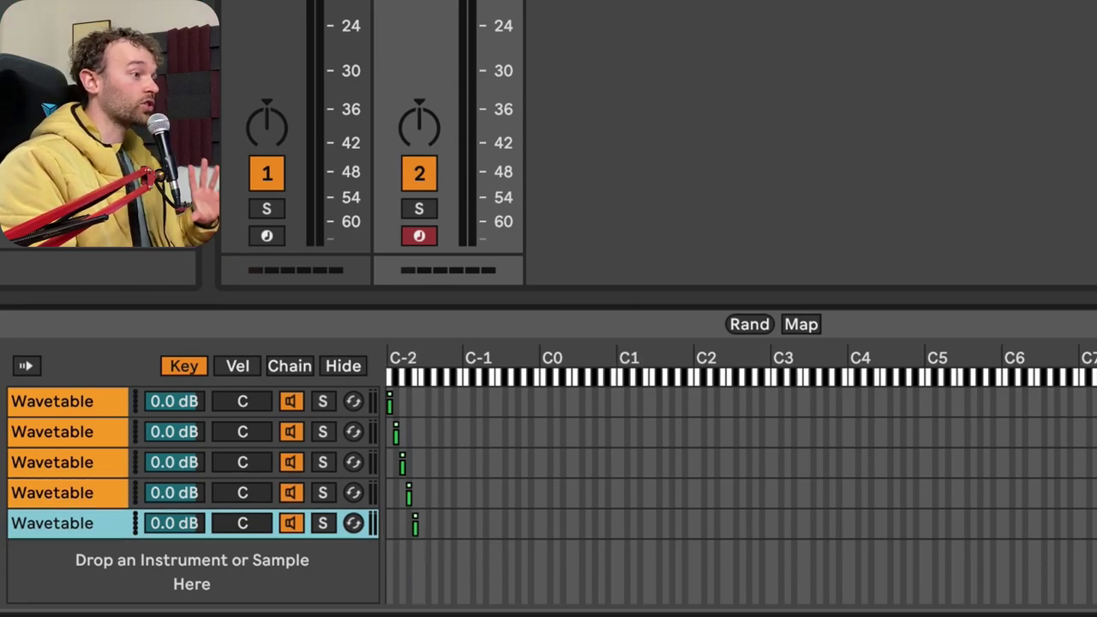